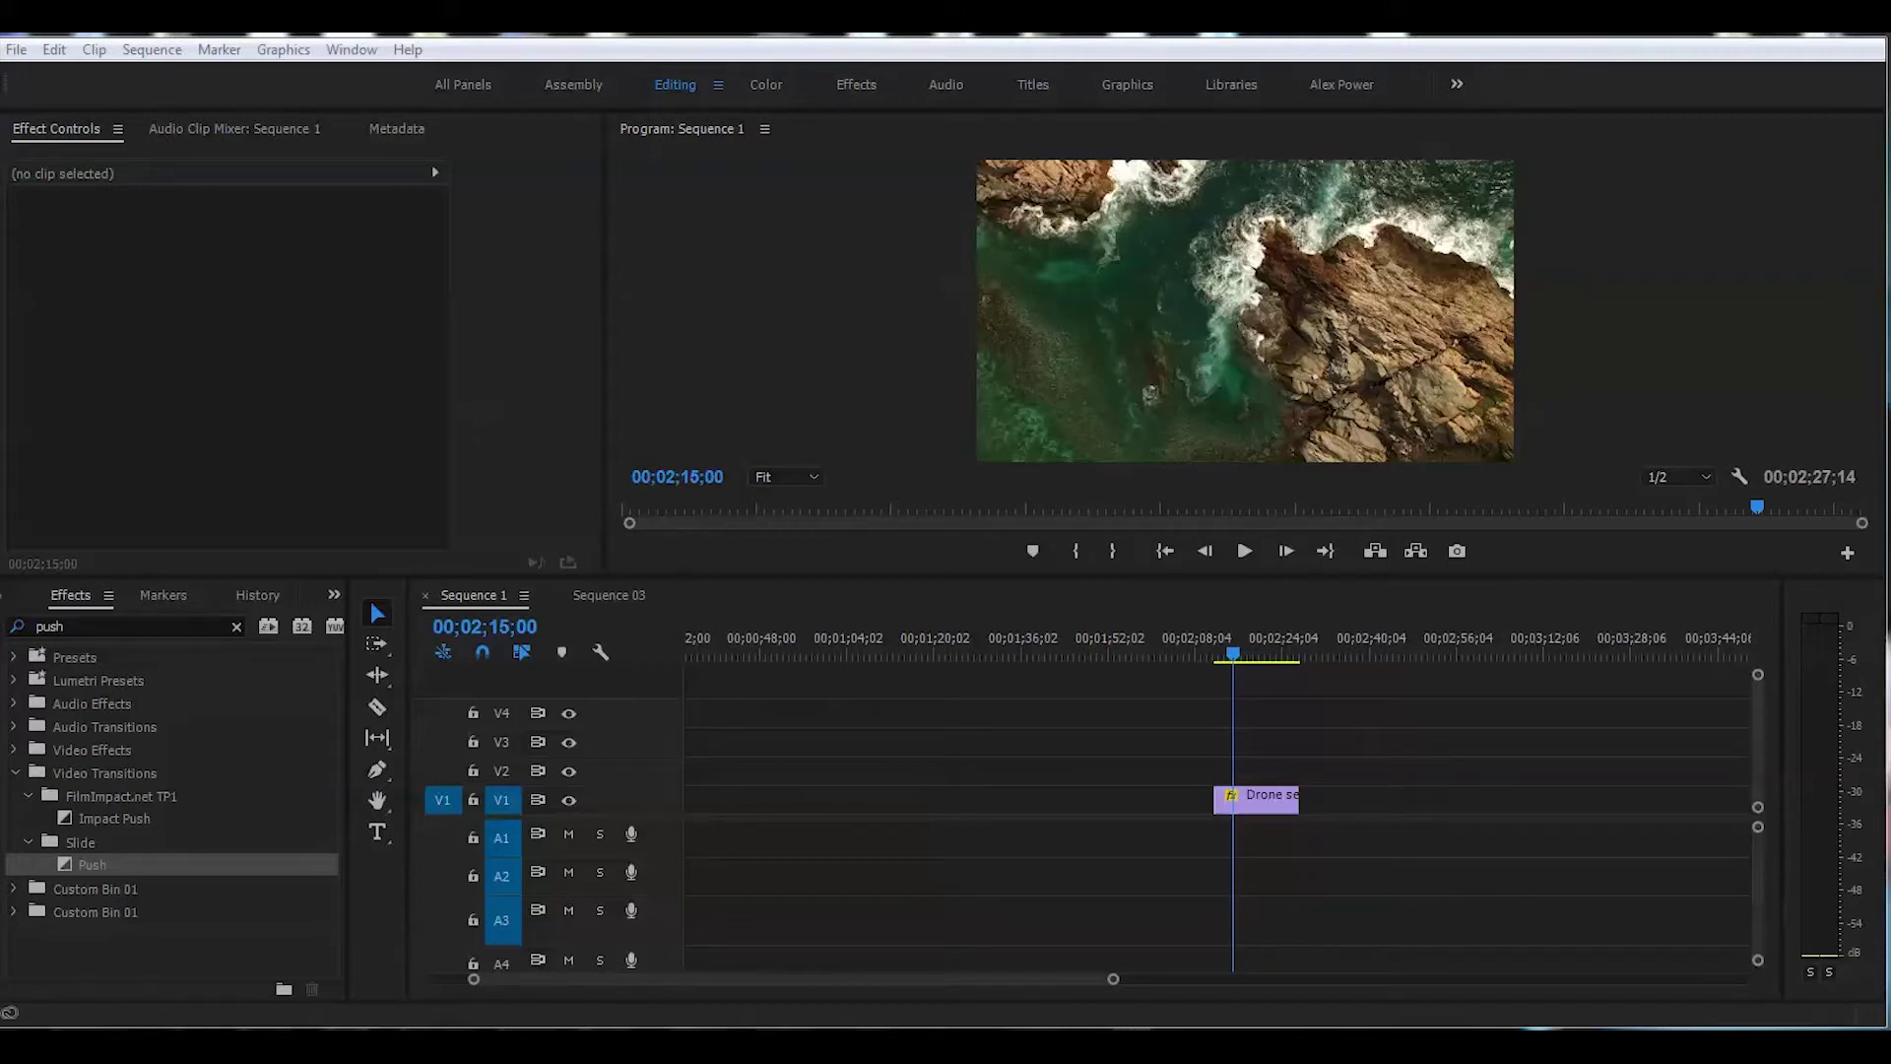
- Place IMG_1123.JPG on V2 above the drone clip
left_click(1398, 740)
left_click(1255, 794)
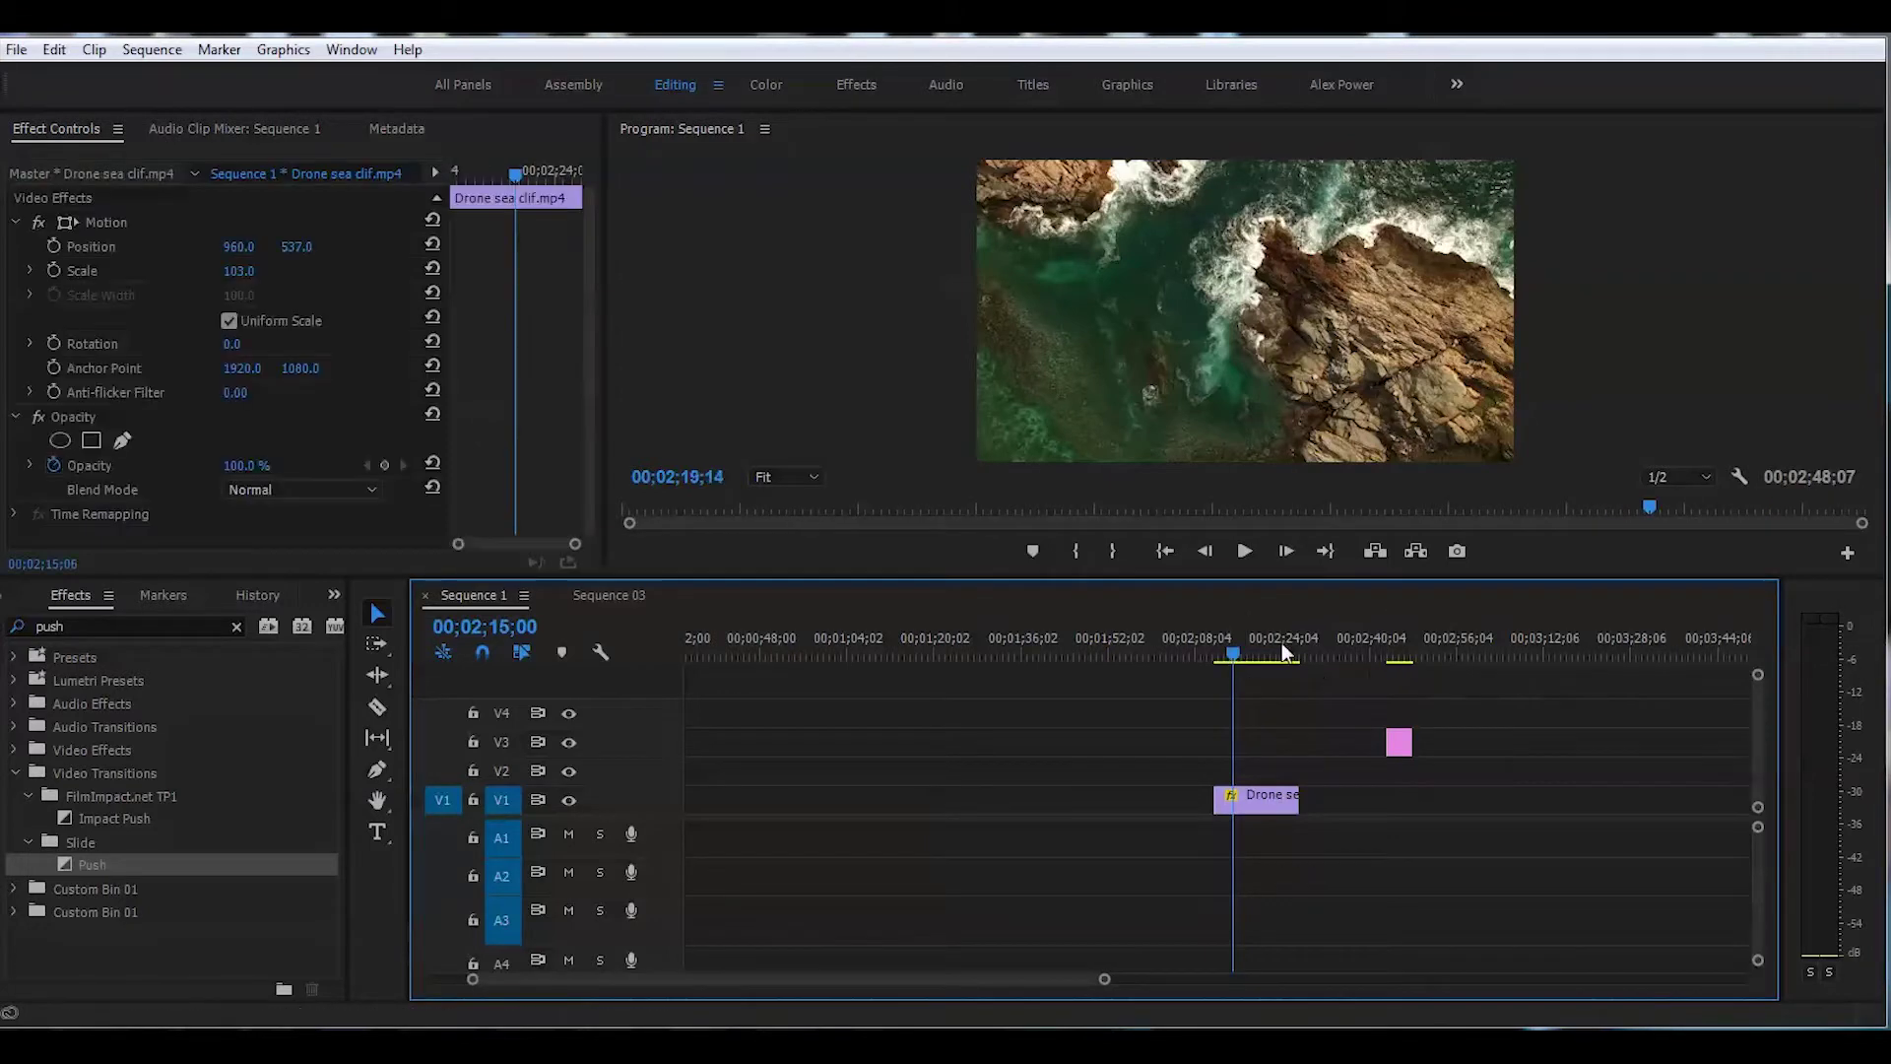
left_click_drag(1281, 642, 1400, 643)
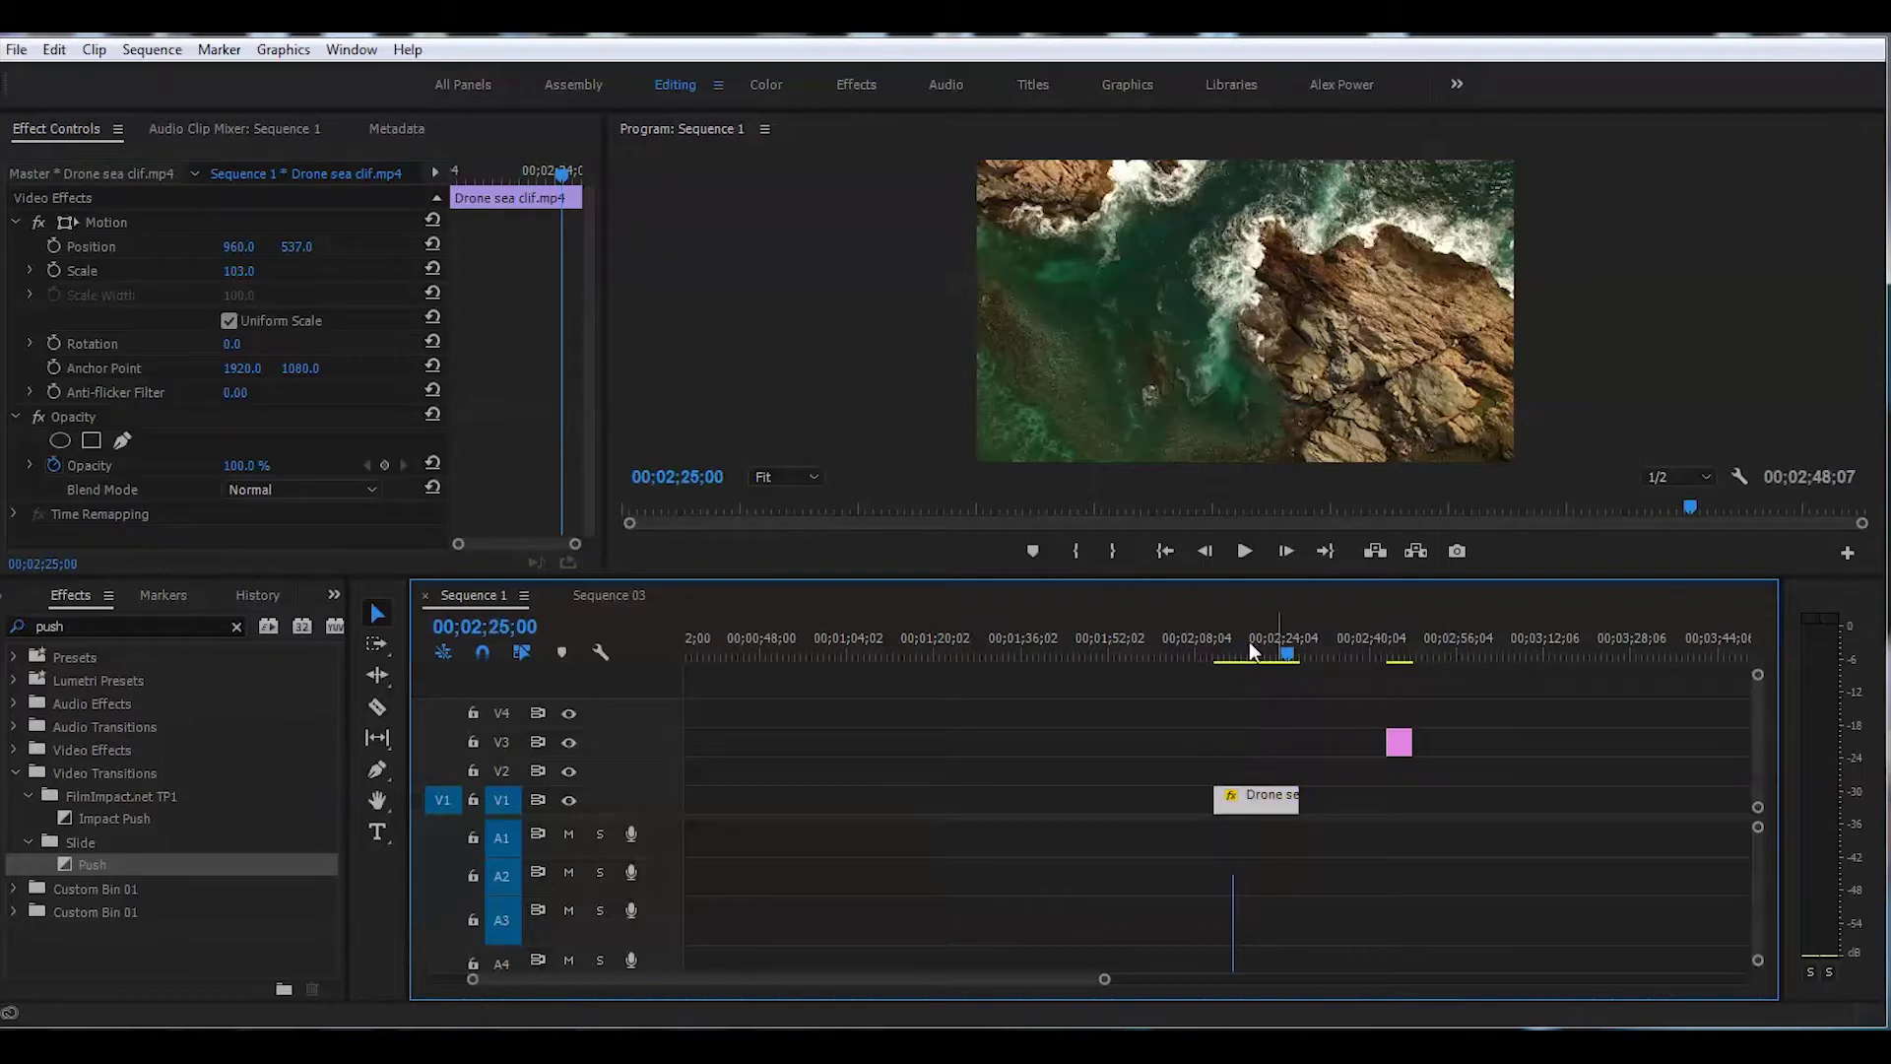
left_click(1400, 743)
left_click_drag(1398, 744, 1250, 772)
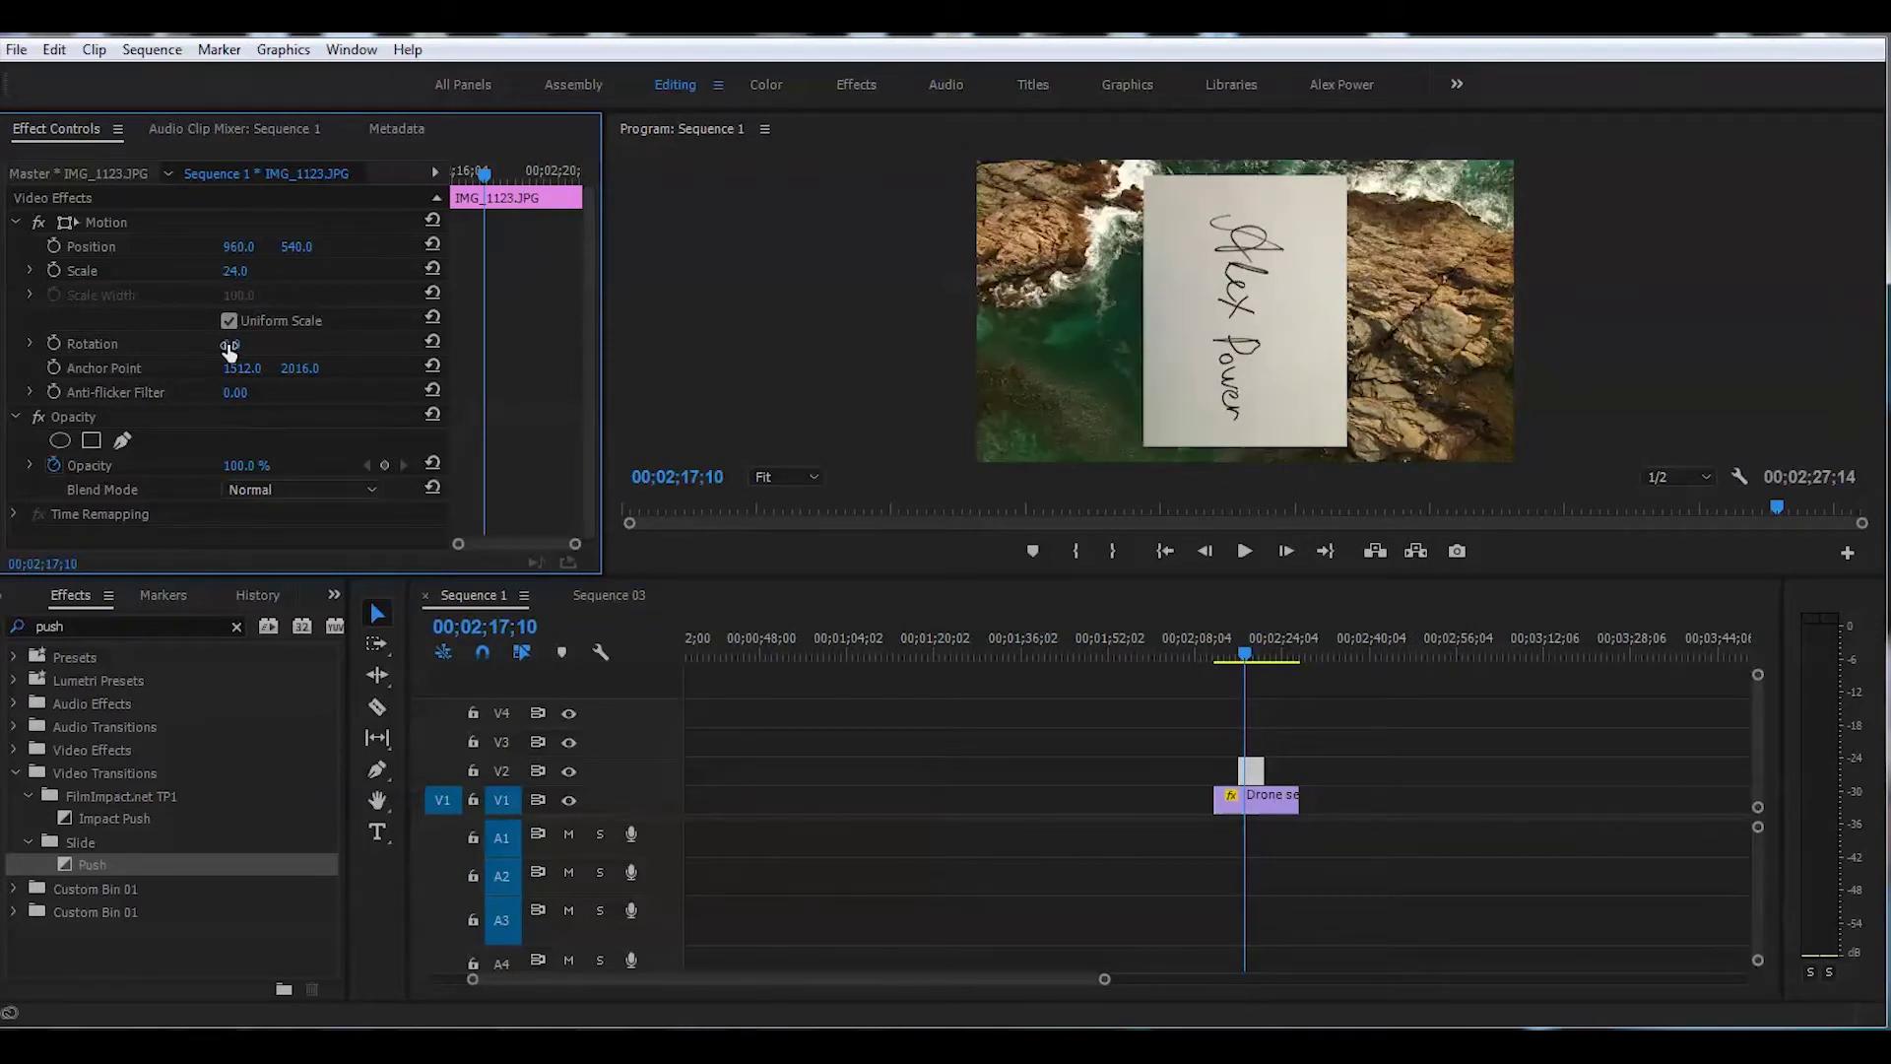
- Set the photo's Rotation to -91, Scale 22, Position 1071,625, and save
left_click_drag(233, 343, 208, 345)
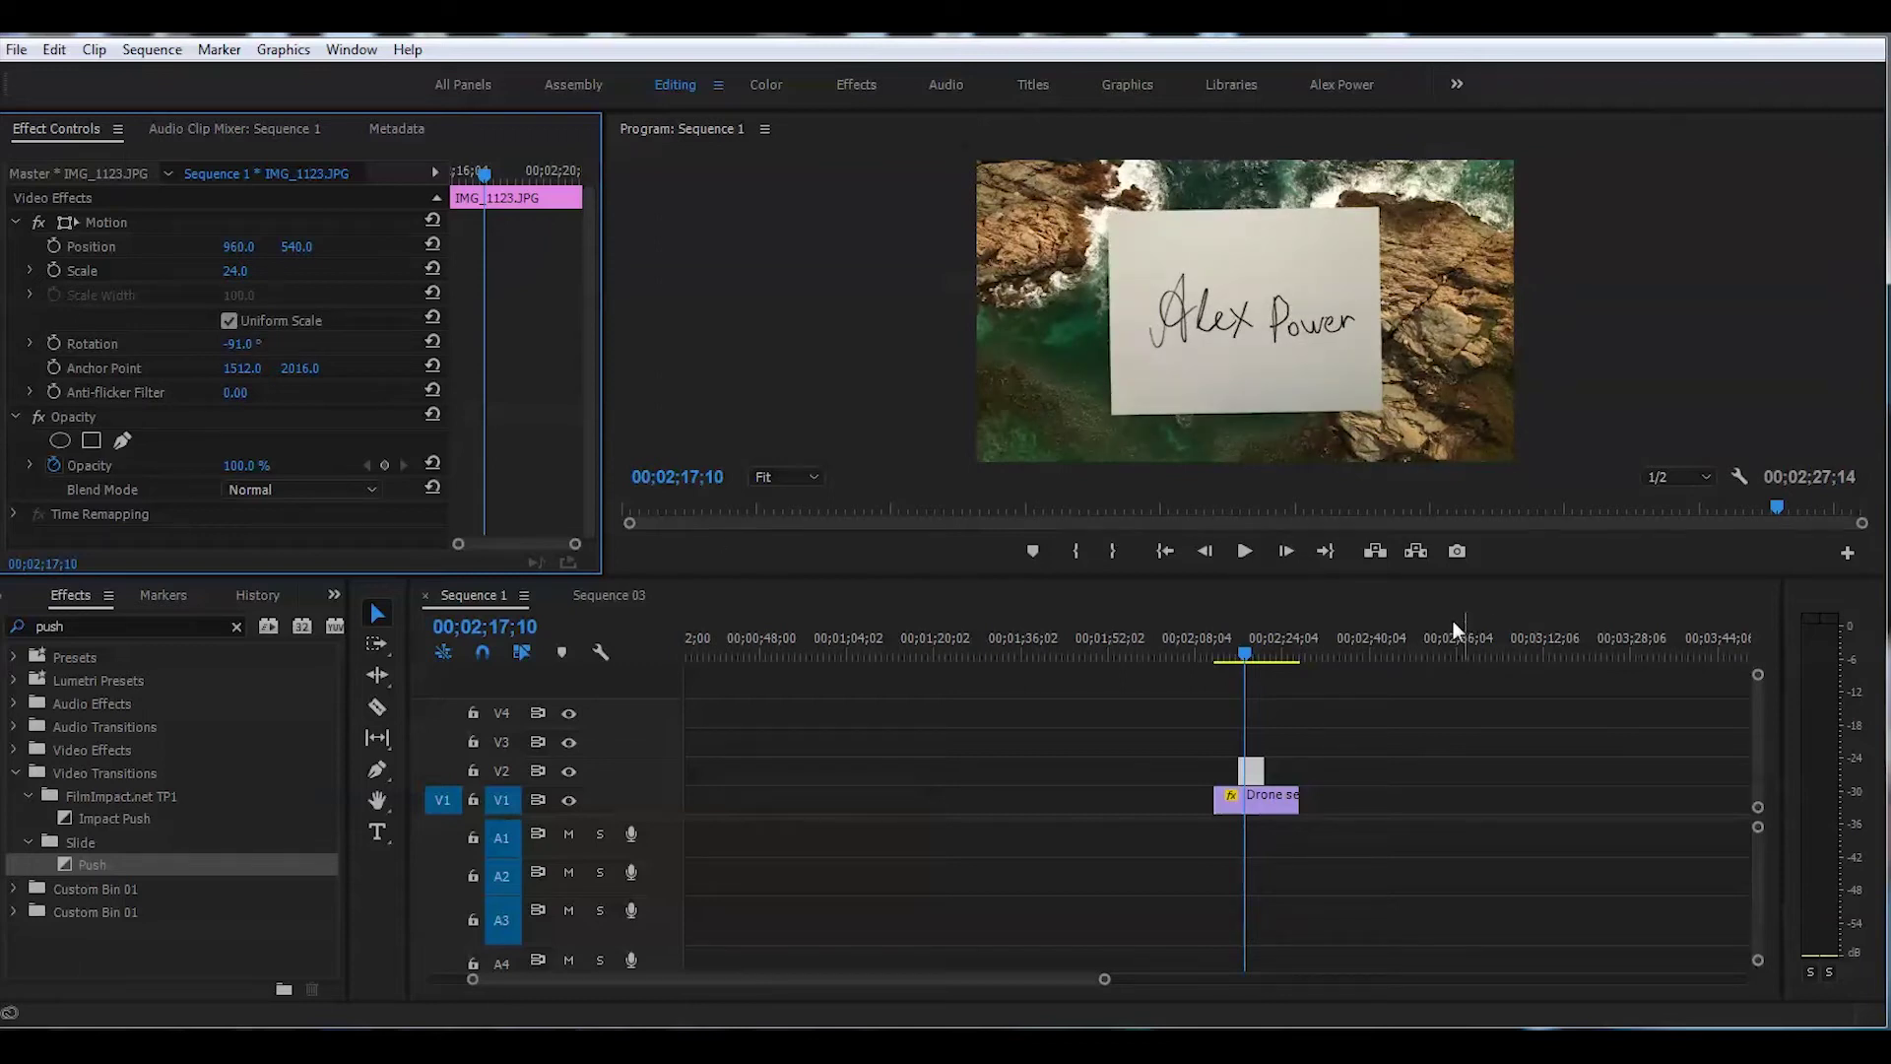
mouse_move(240, 272)
left_mouse_down()
mouse_move(221, 272)
mouse_move(355, 248)
left_mouse_up()
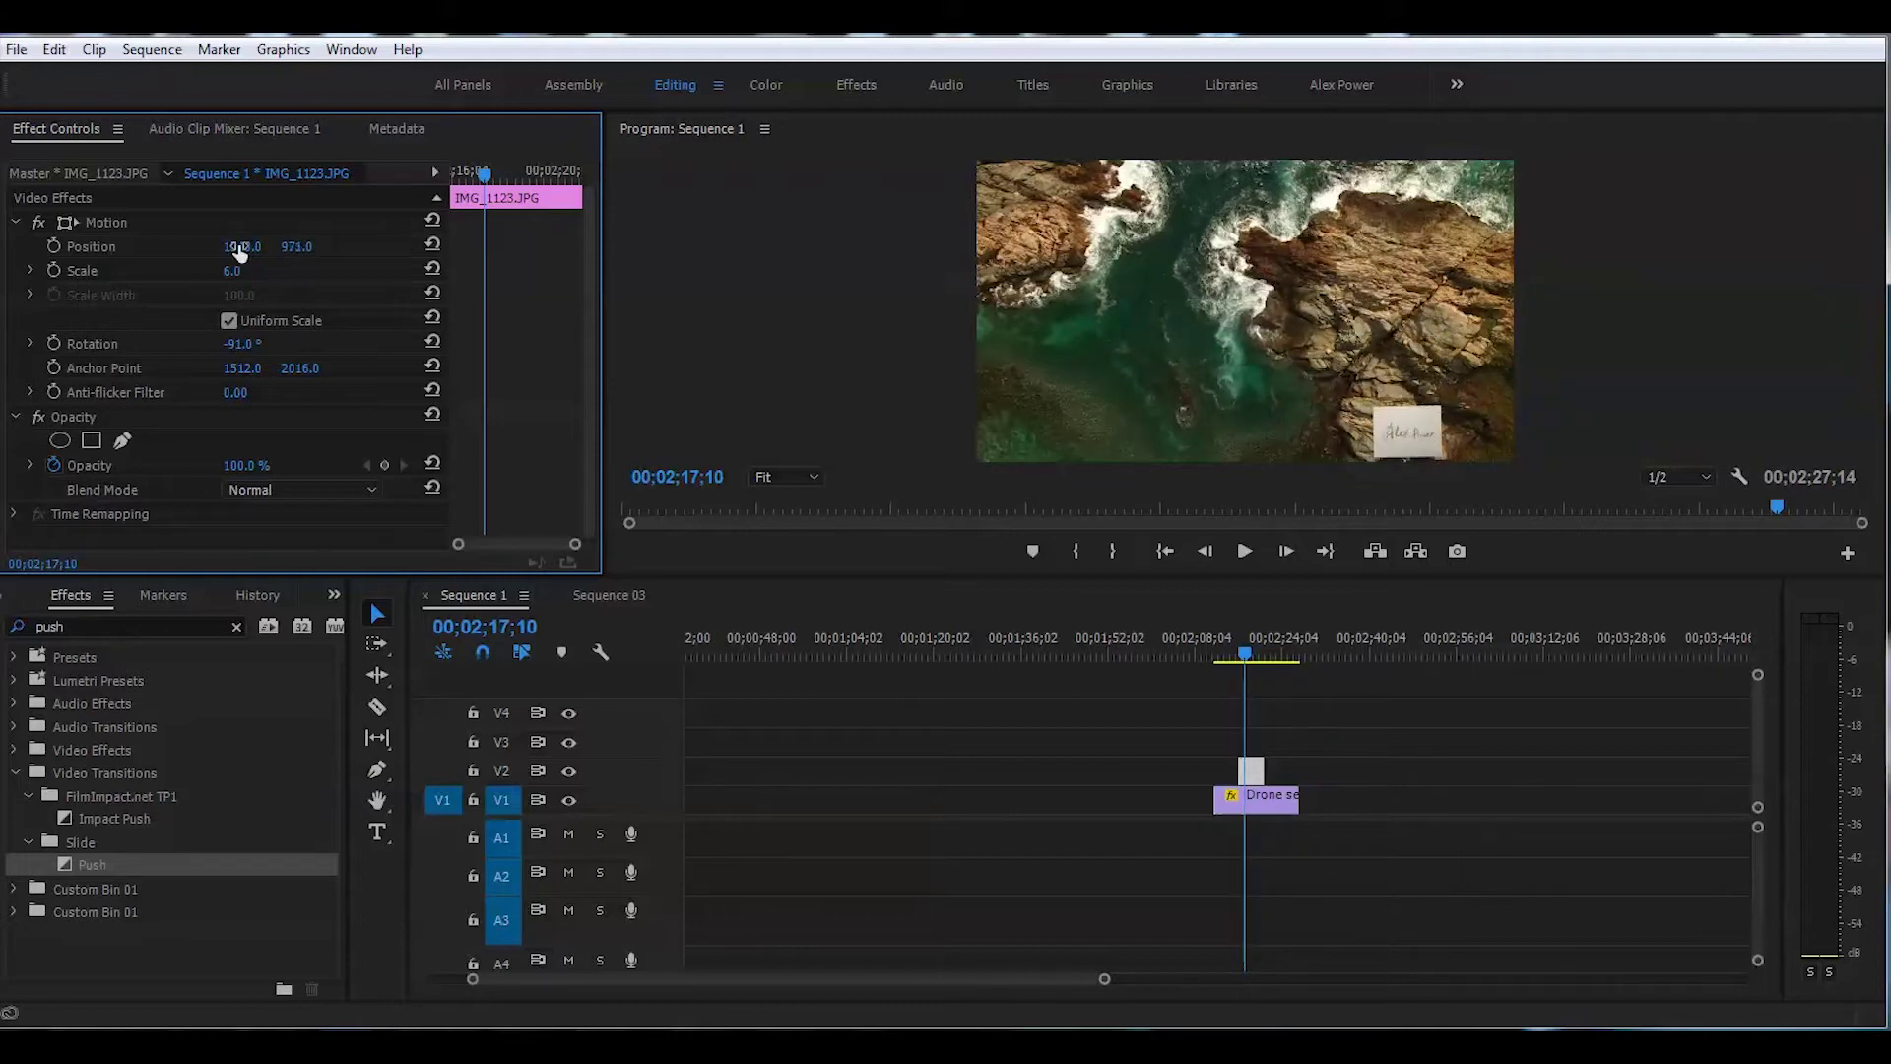
left_click_drag(240, 247, 300, 247)
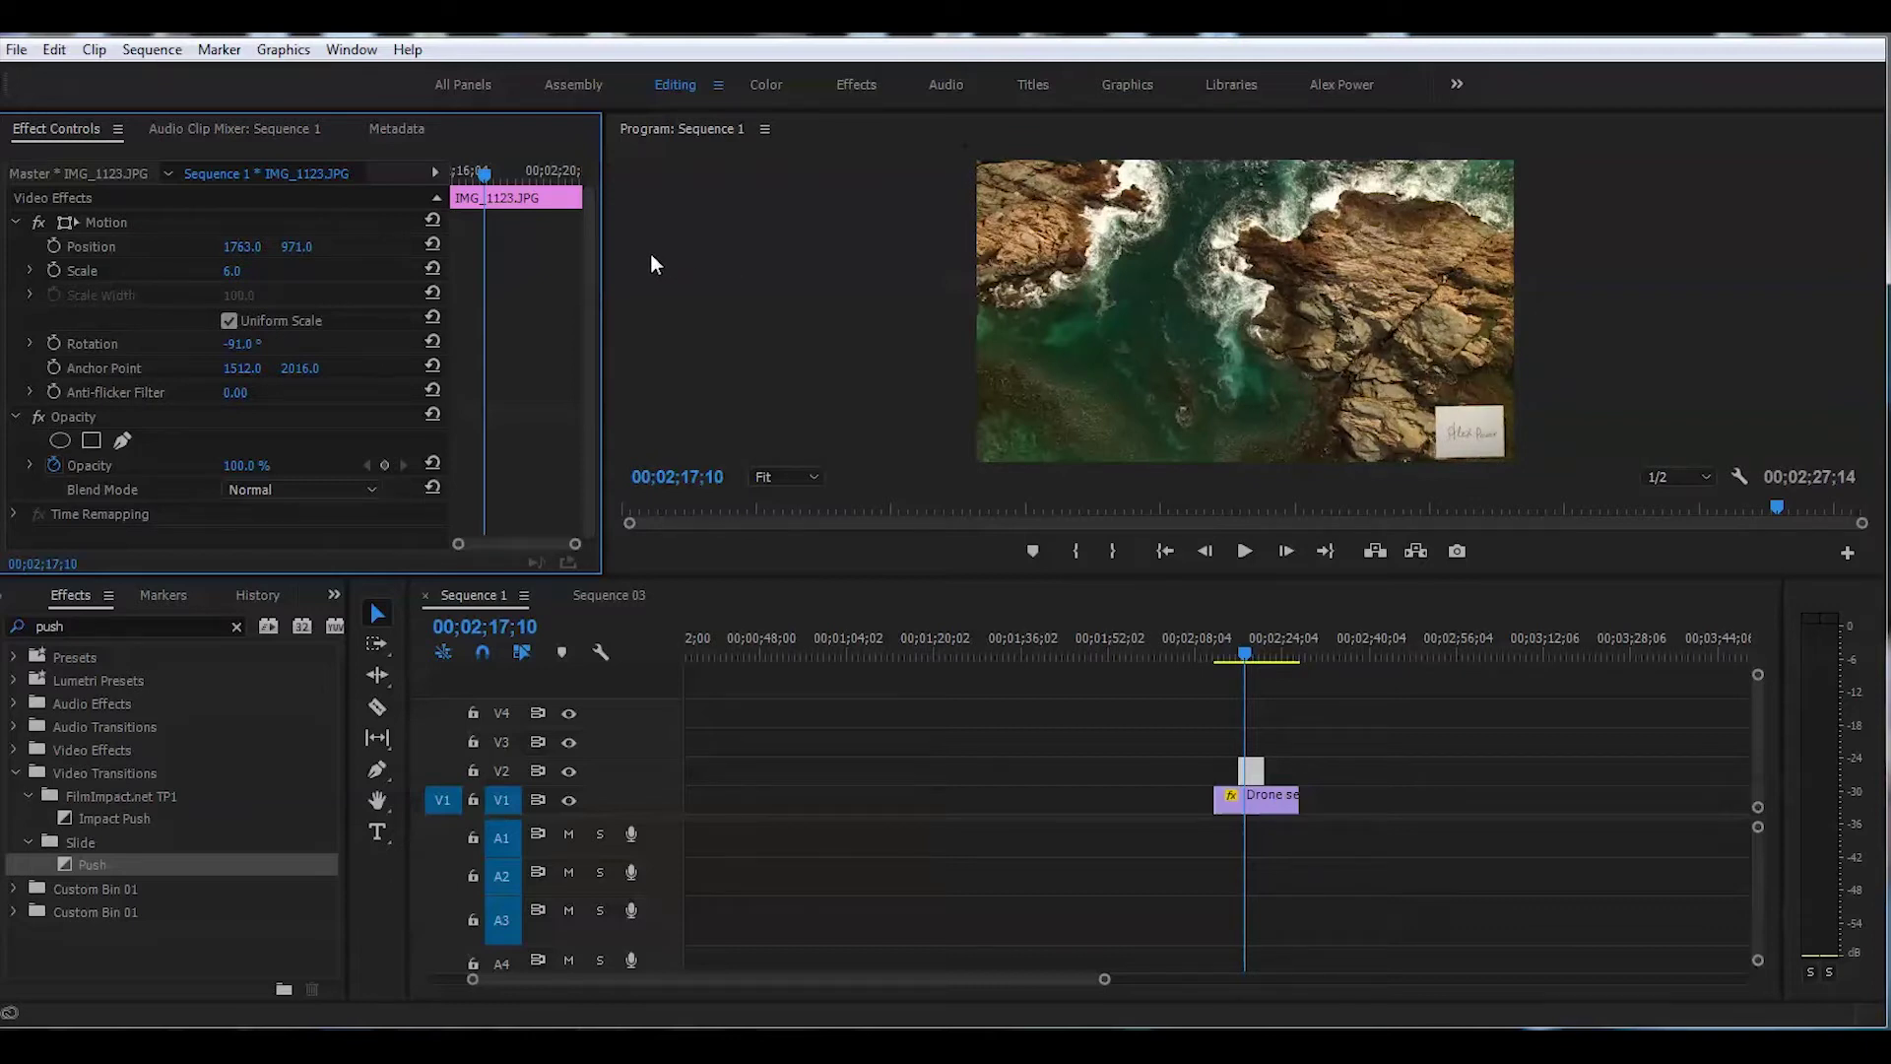
key("ctrl+s")
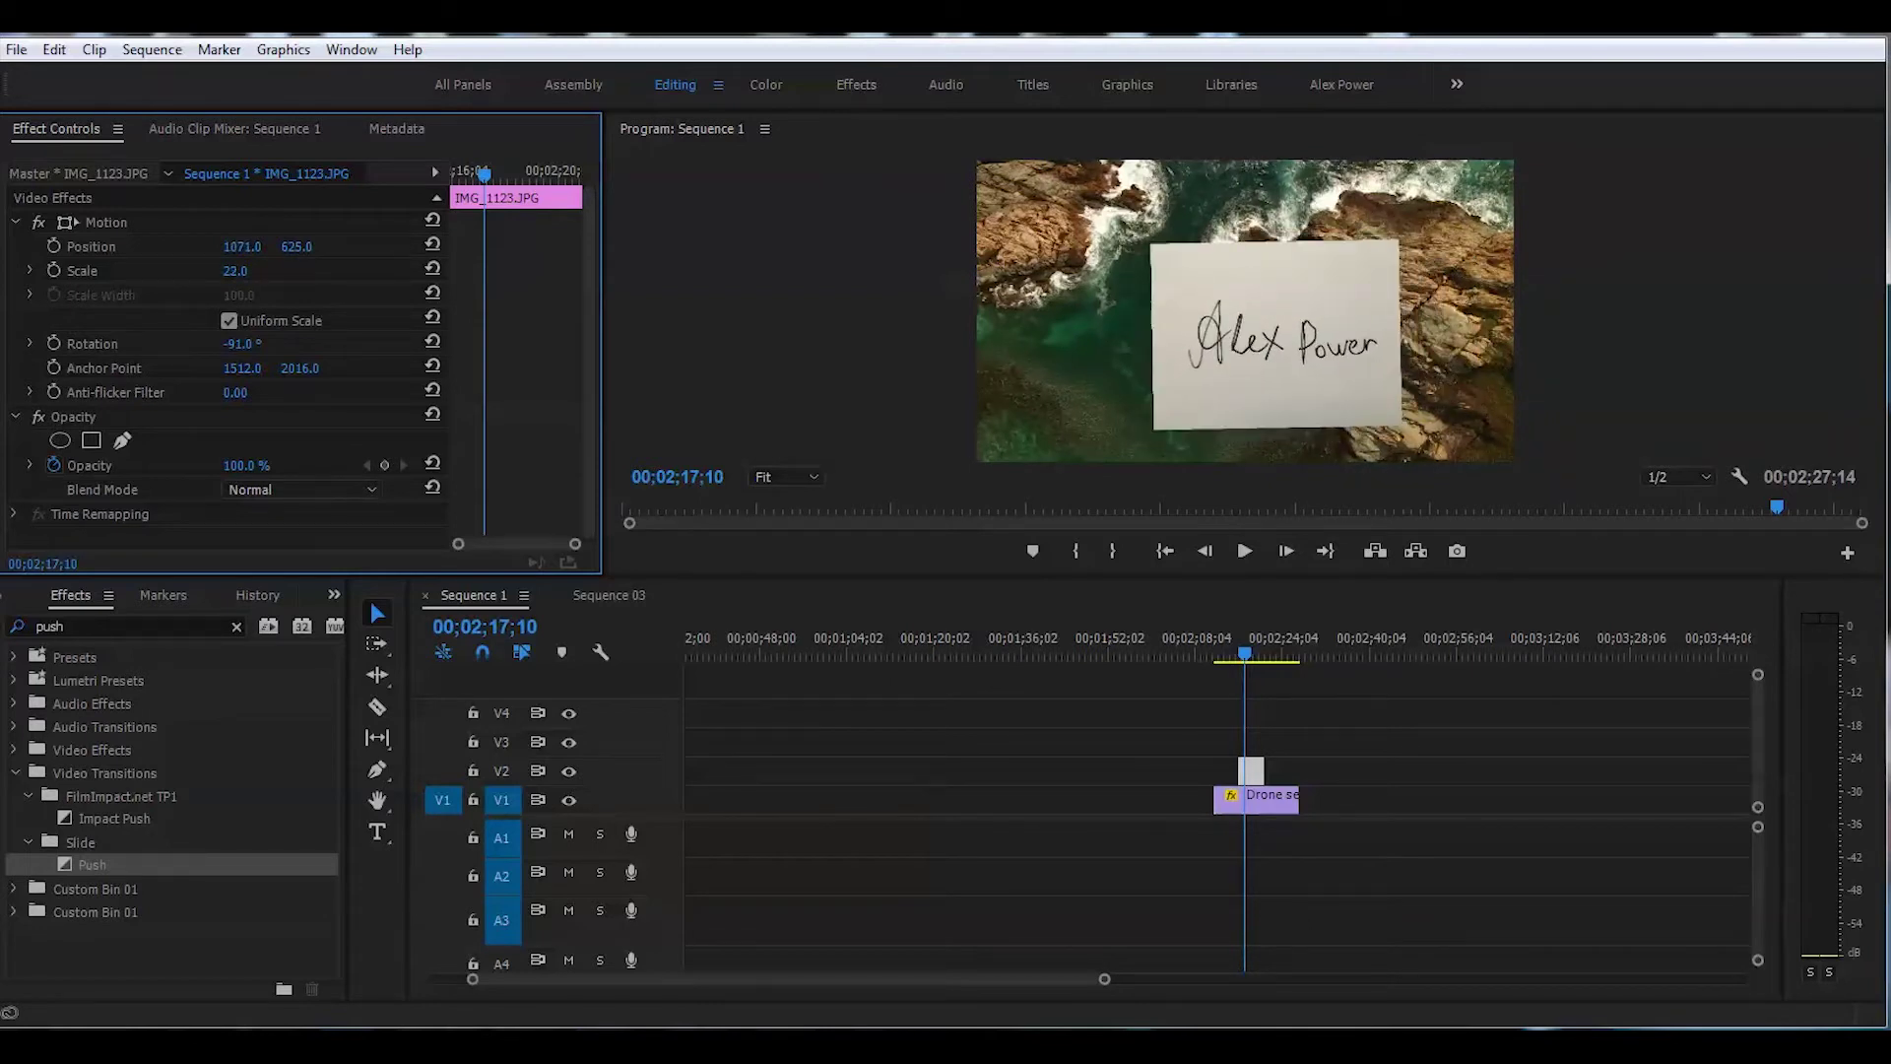
scroll(592, 310, "down", 1)
- Draw a four-point Pen mask around the paper card on the signature photo
left_click(121, 437)
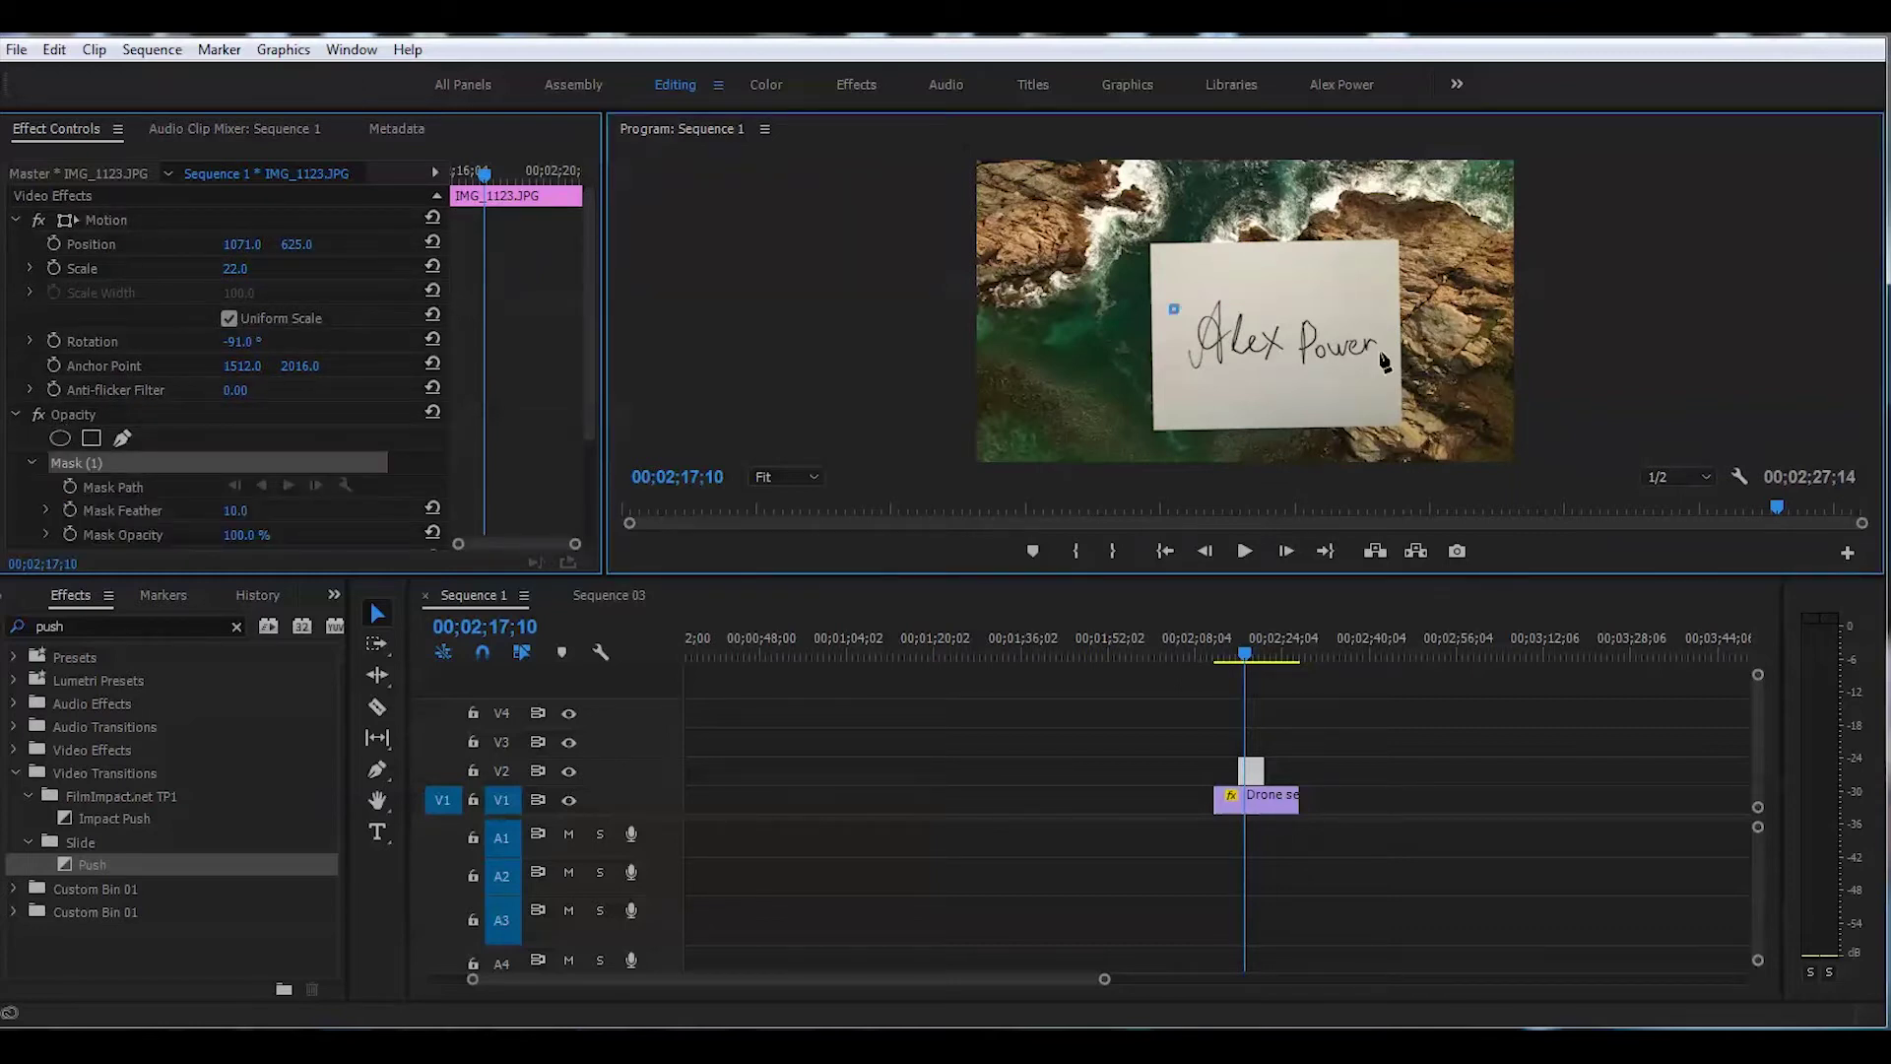
left_click(1386, 369)
left_click(1193, 391)
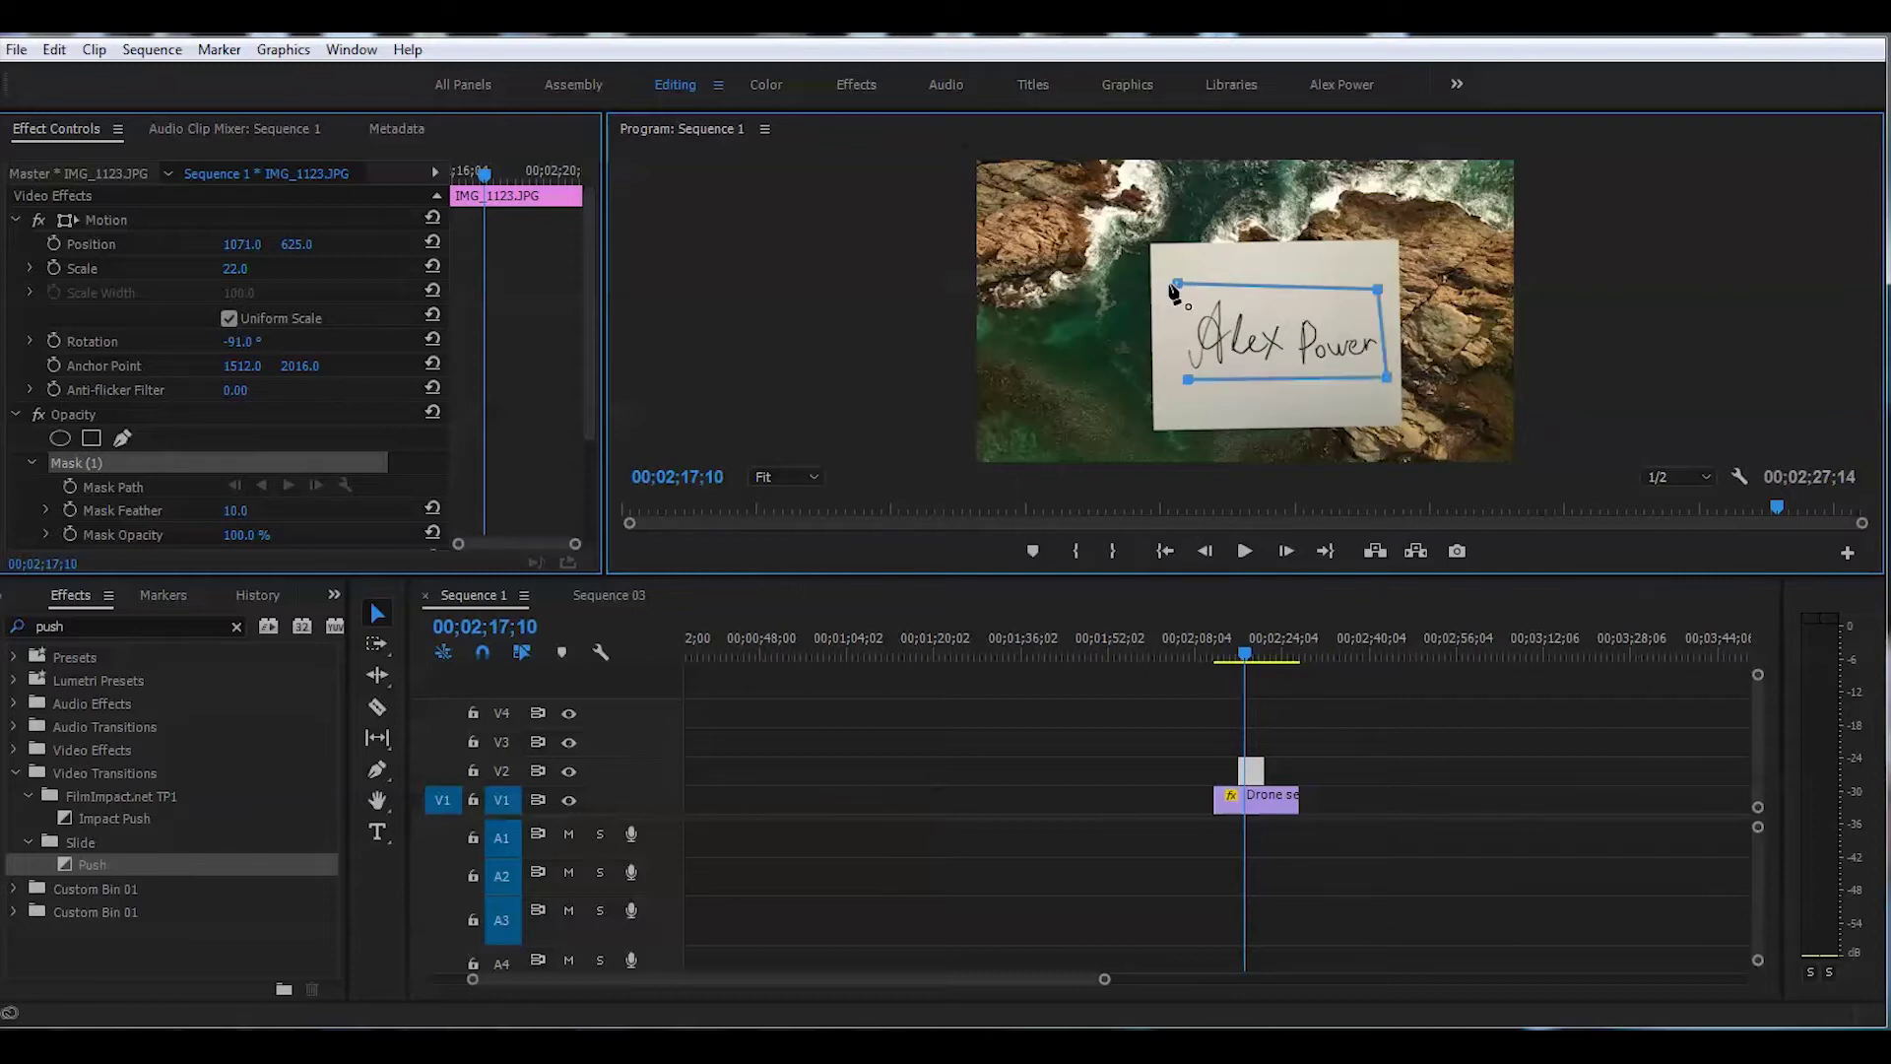
left_click(1176, 290)
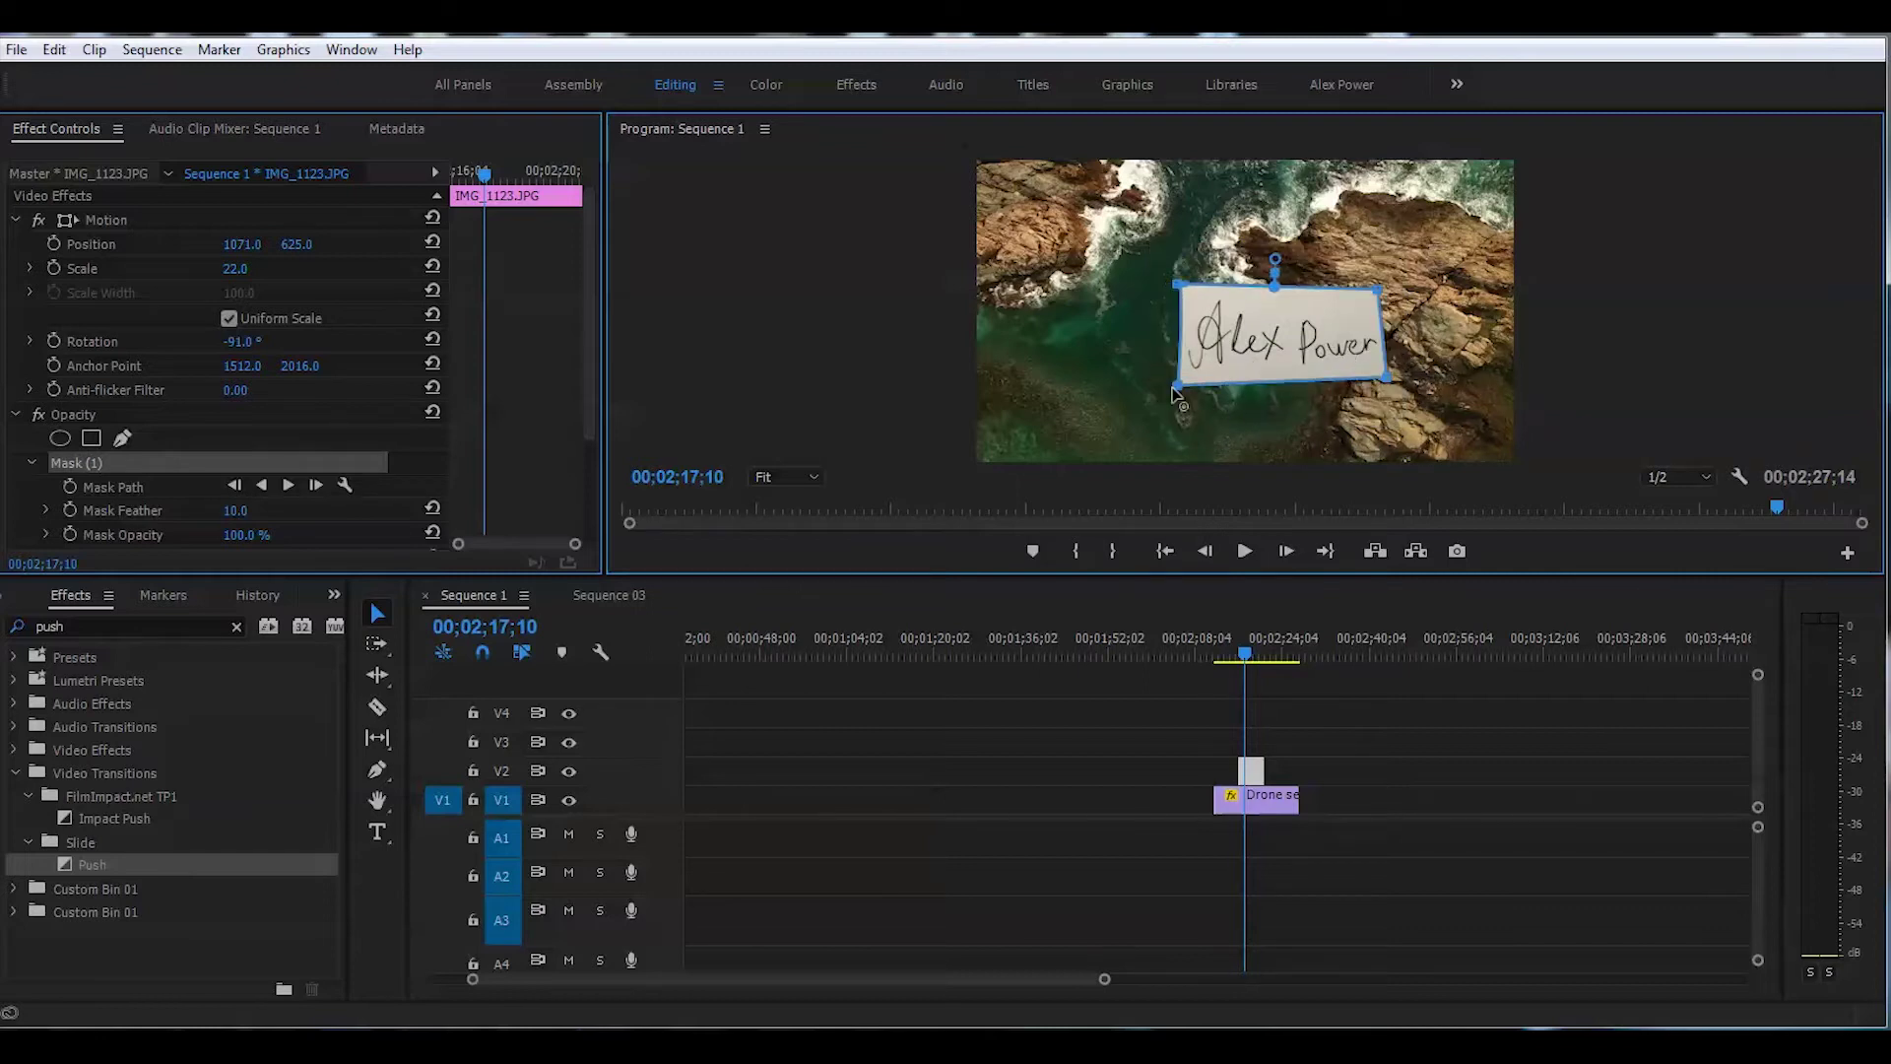
scroll(306, 421, "down", 2)
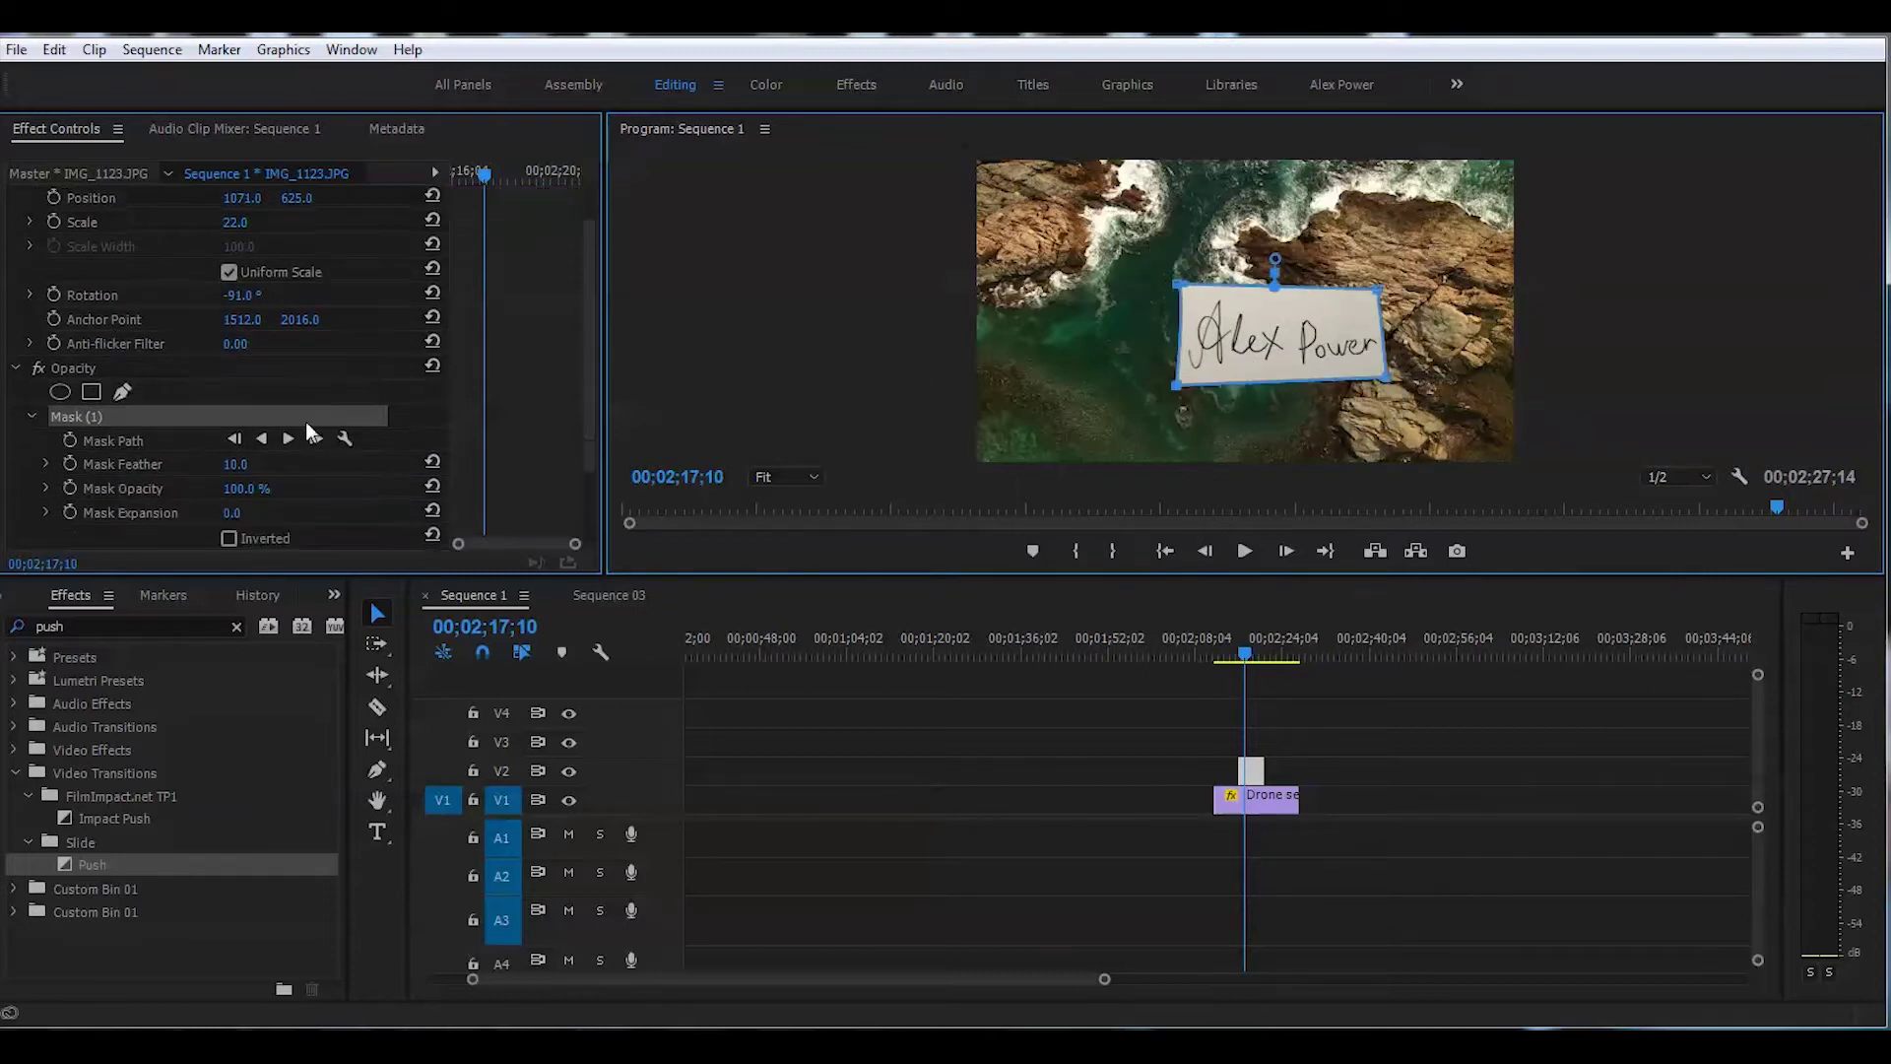
scroll(323, 422, "down", 1)
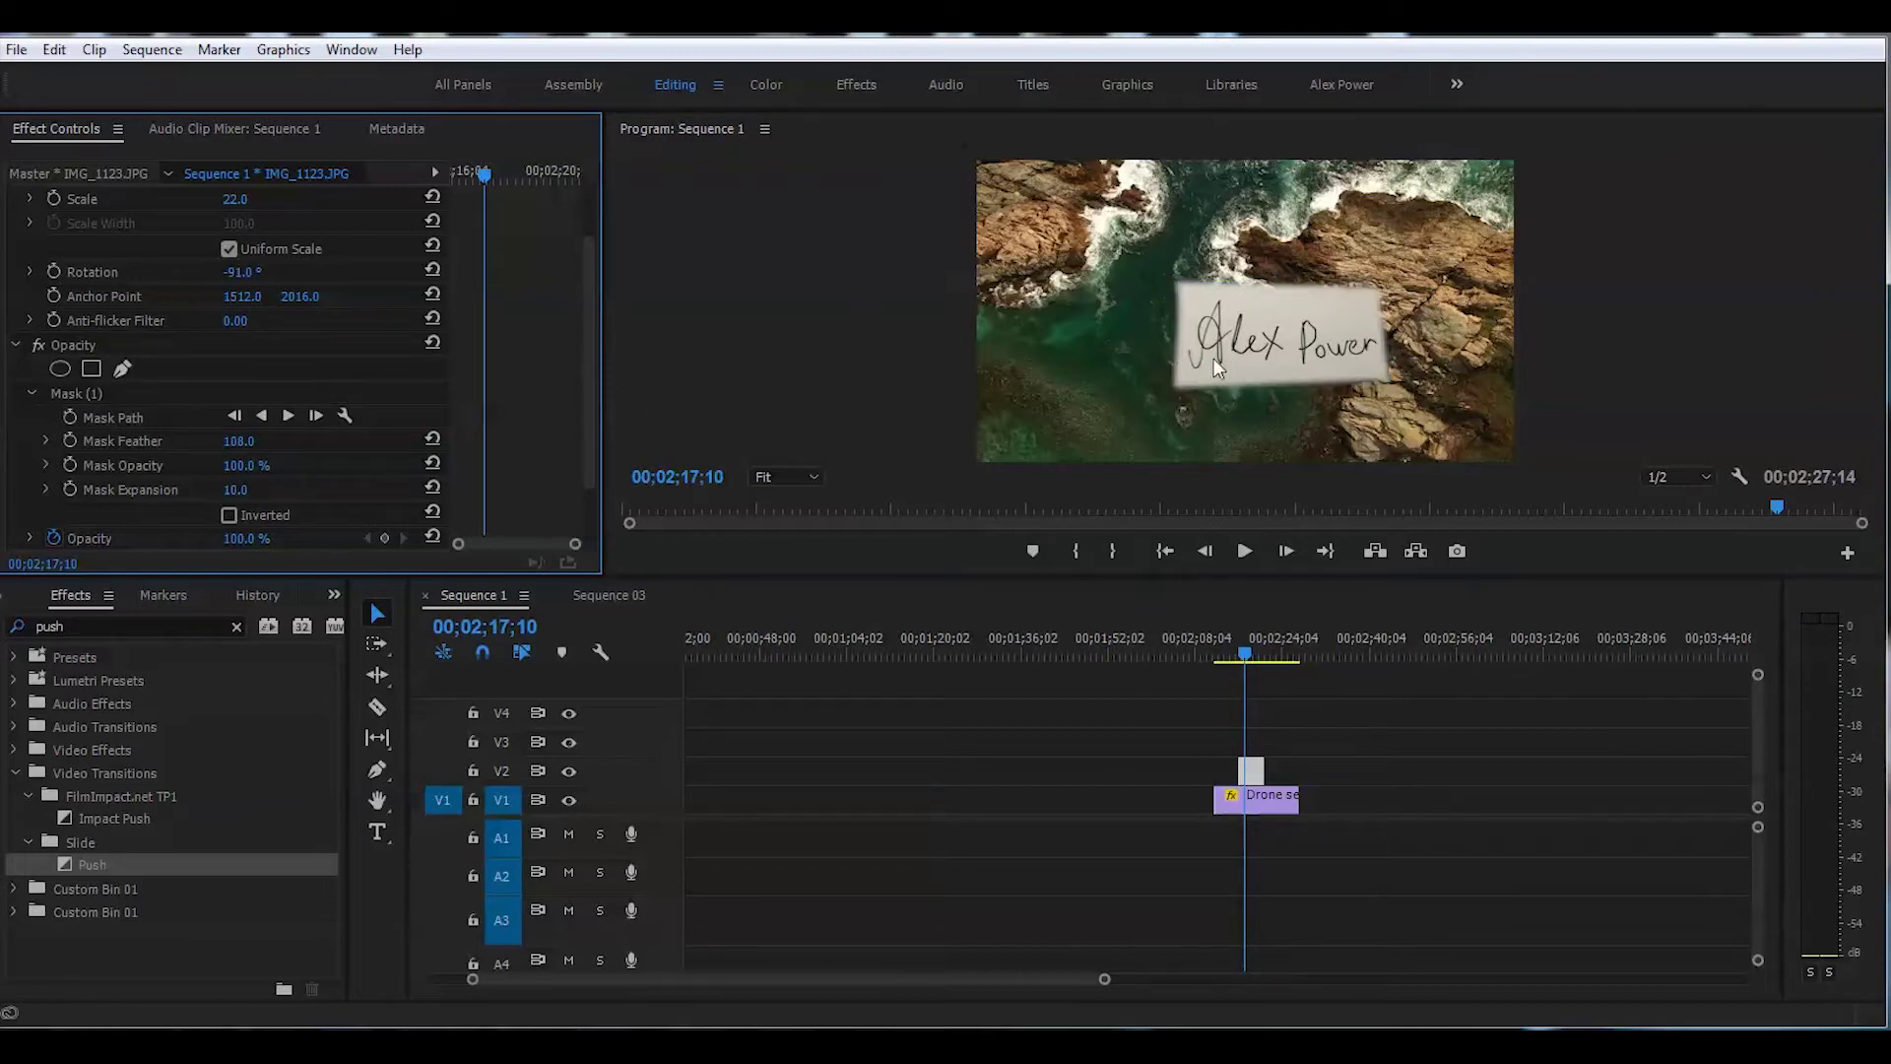
left_click_drag(590, 314, 589, 390)
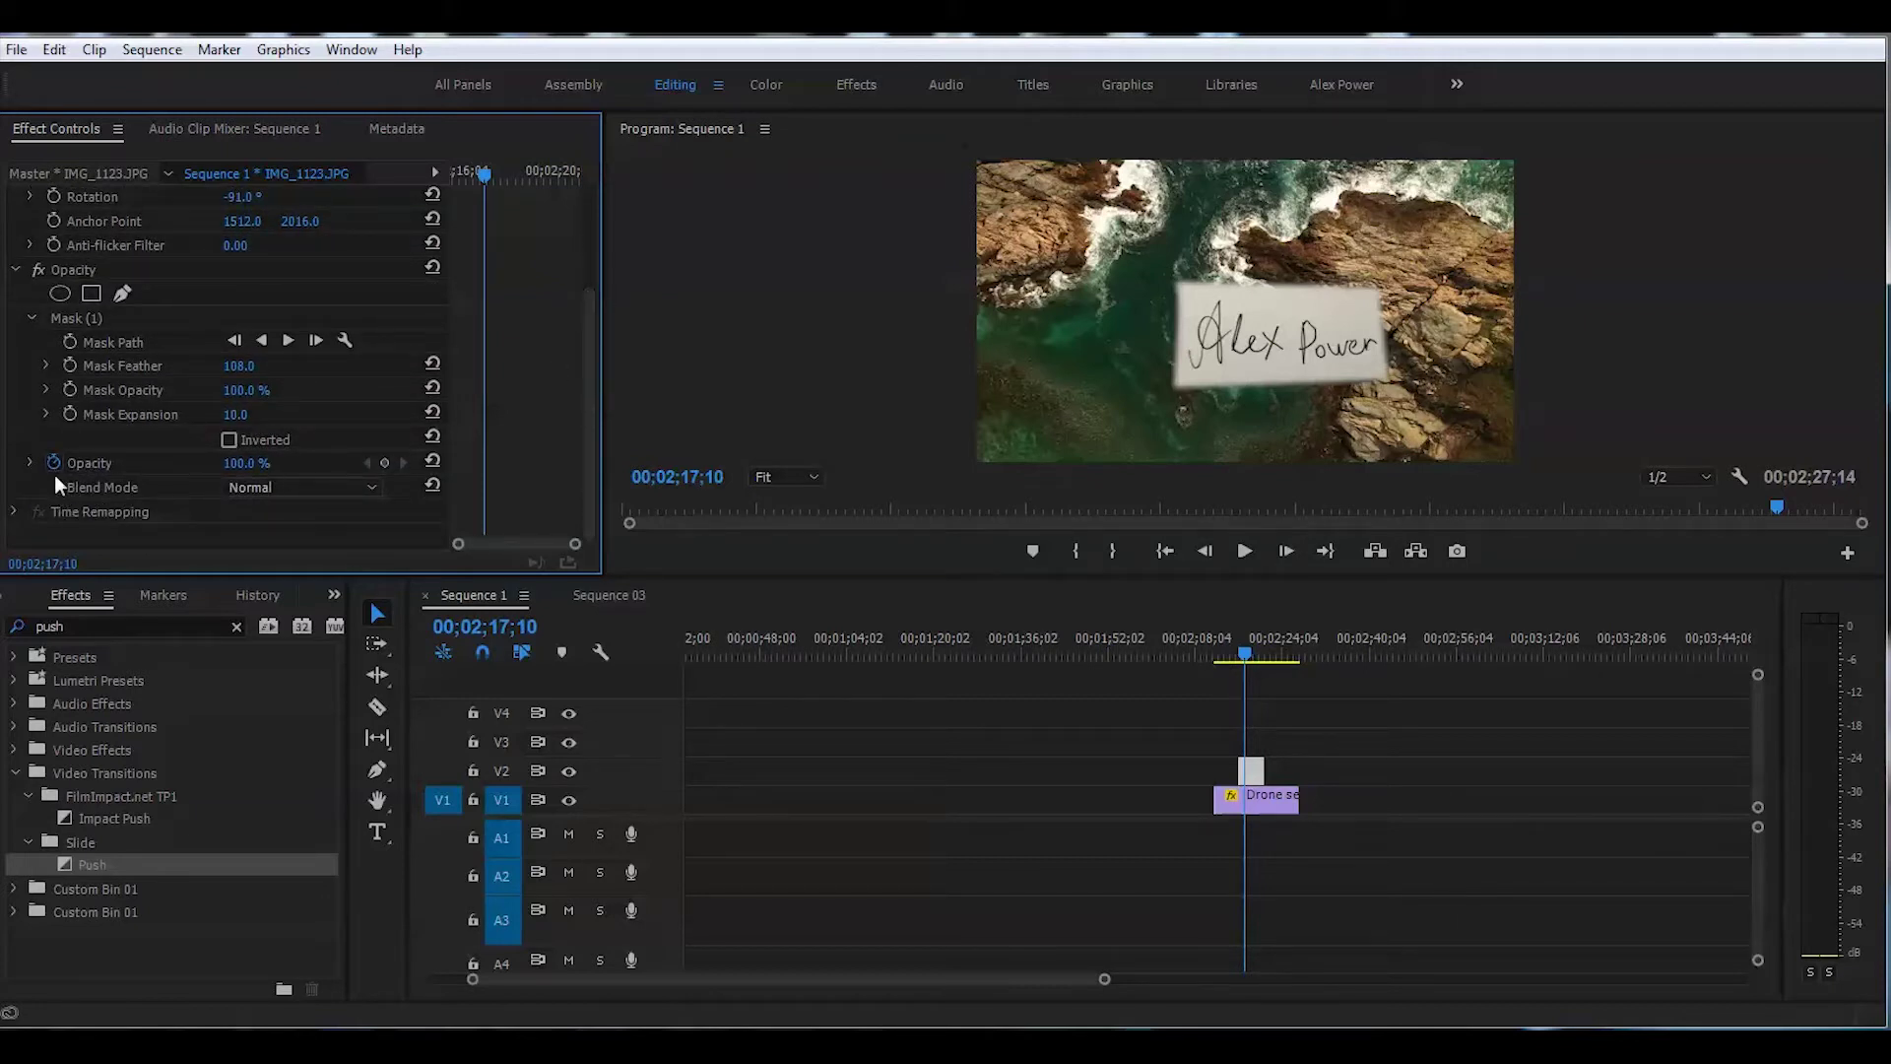
- Blend the photo with Multiply, and in Lumetri lower Contrast to -8.5 and lift Highlights
left_click(337, 490)
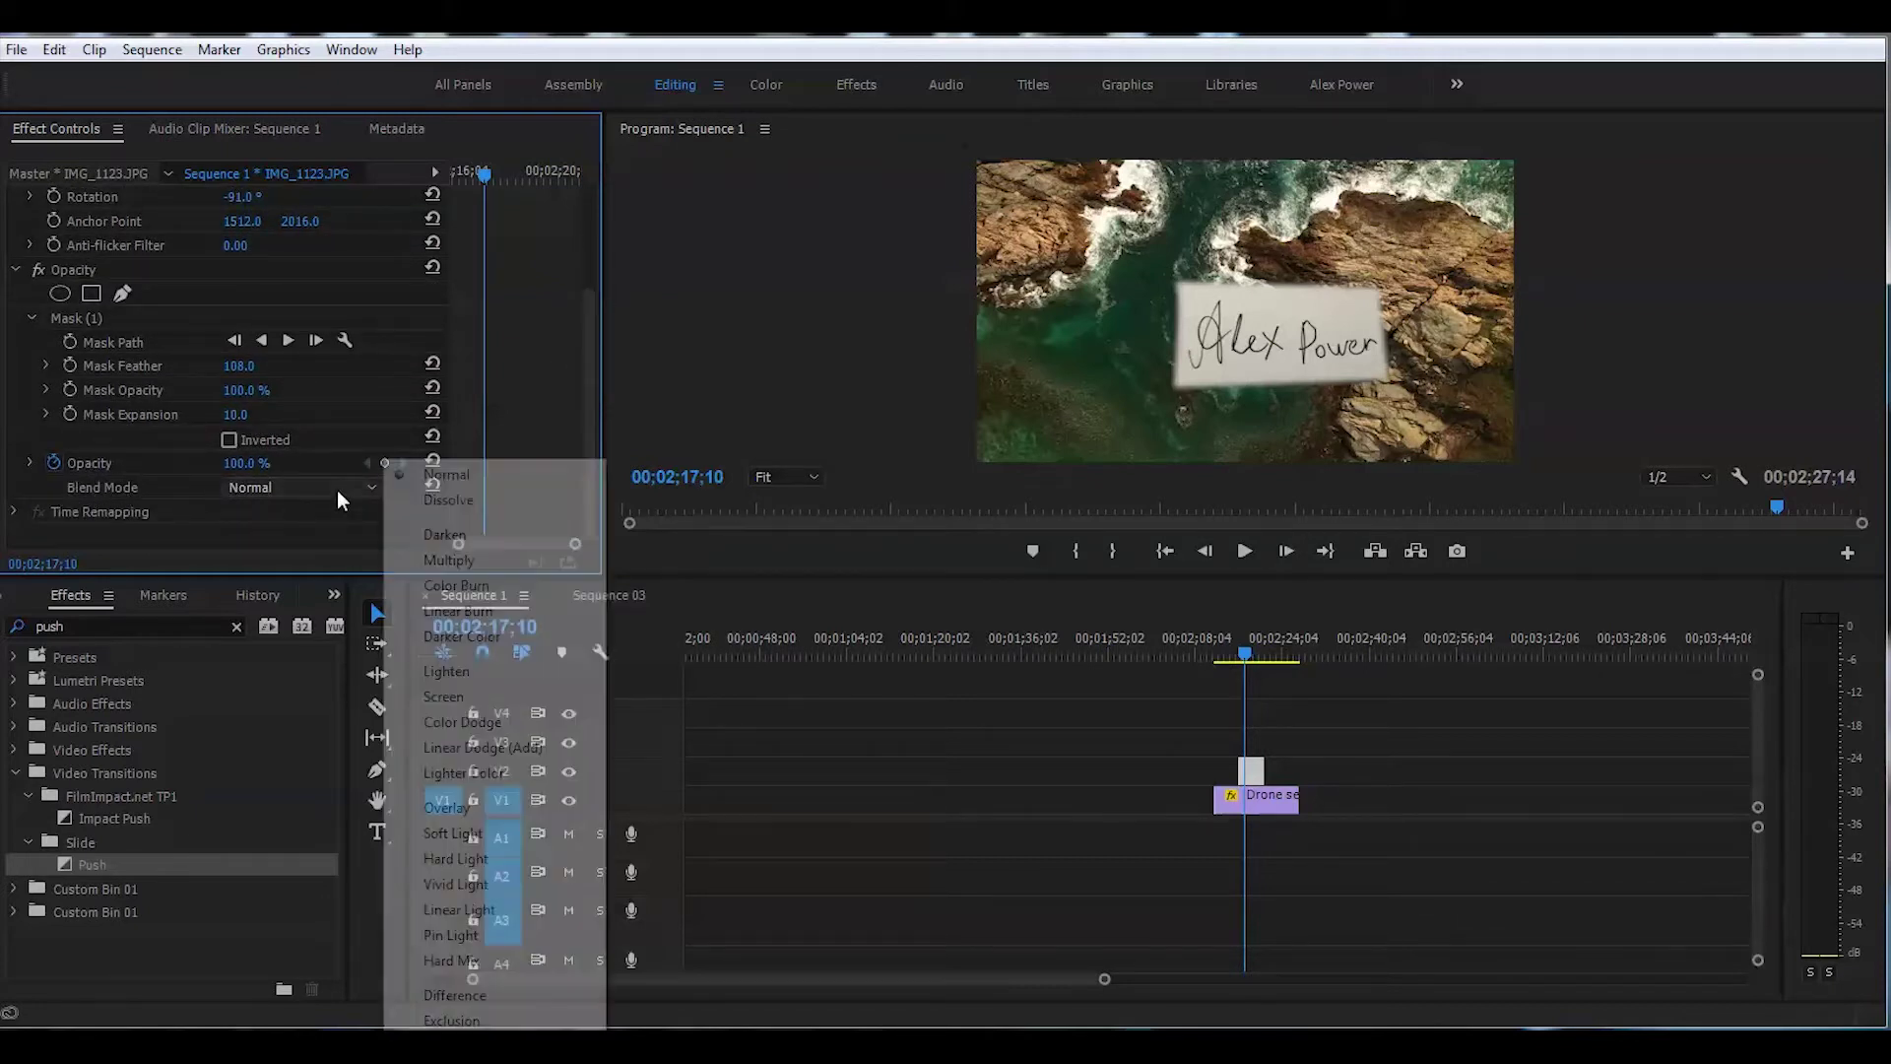
left_click(443, 559)
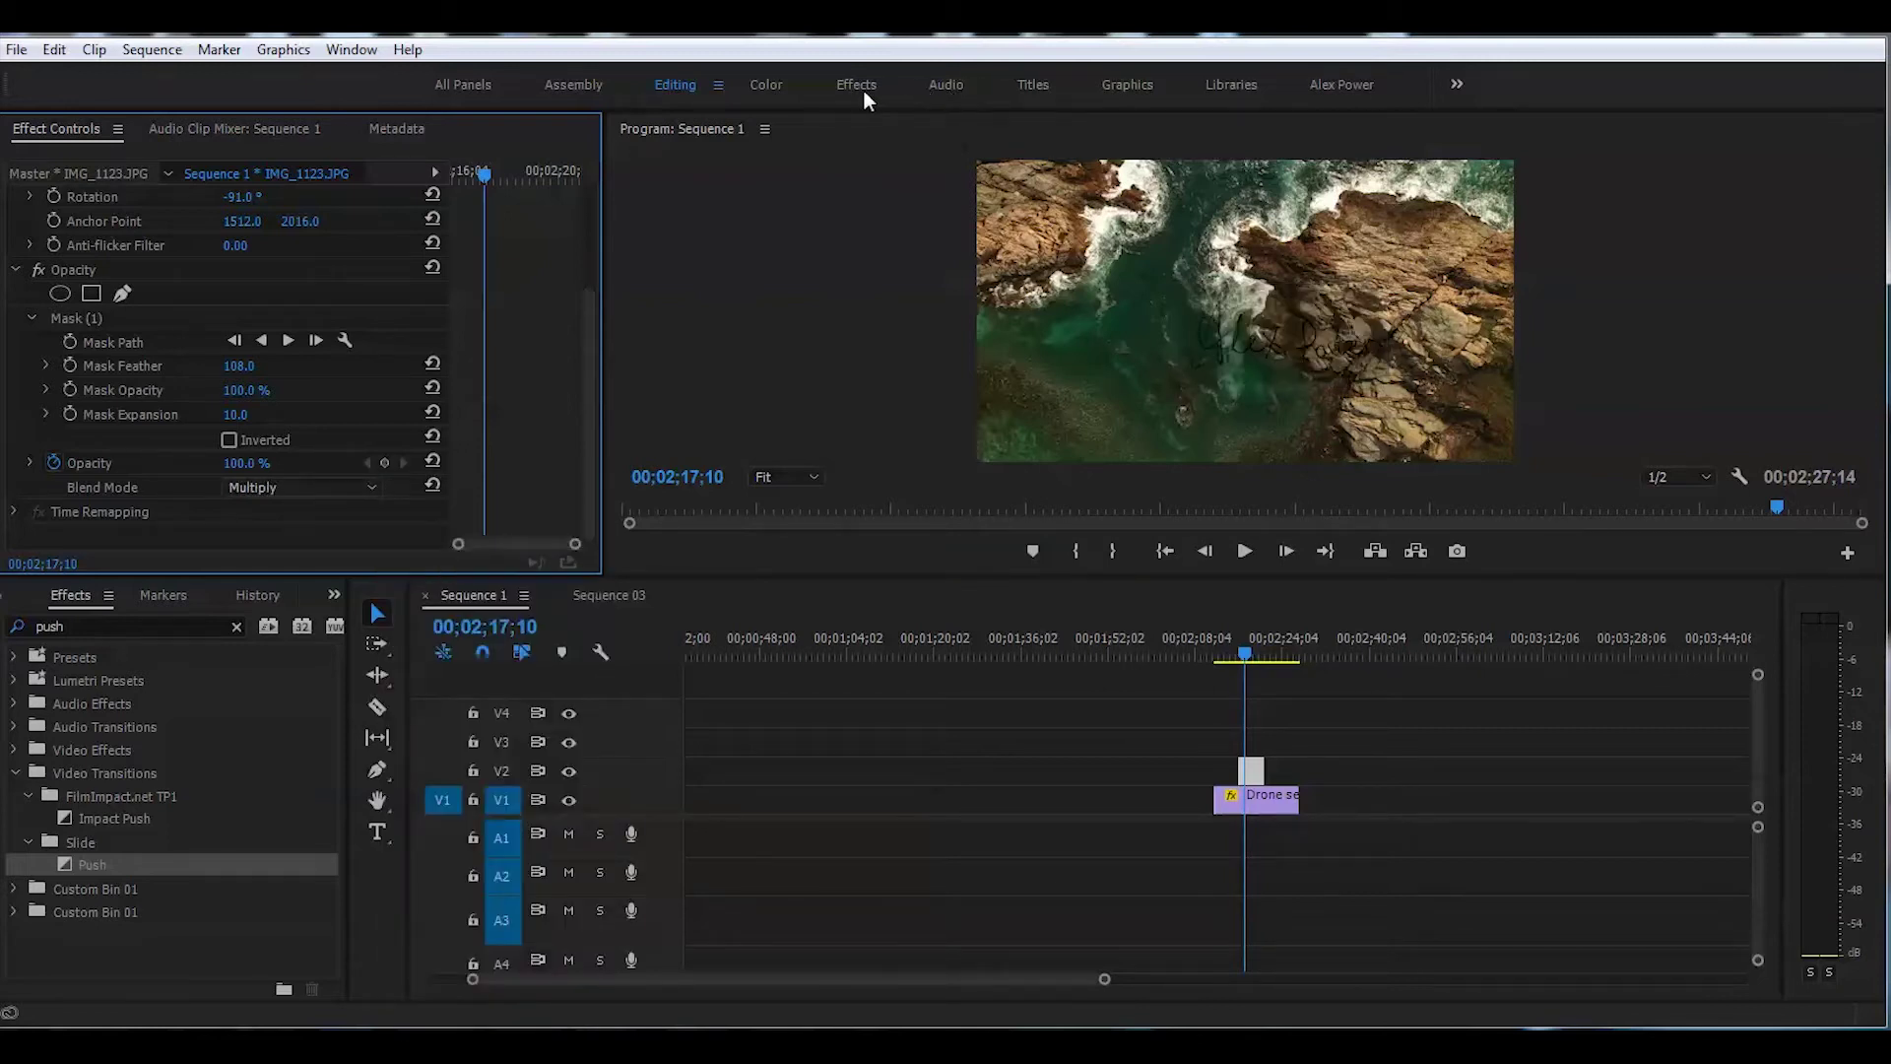
left_click(766, 85)
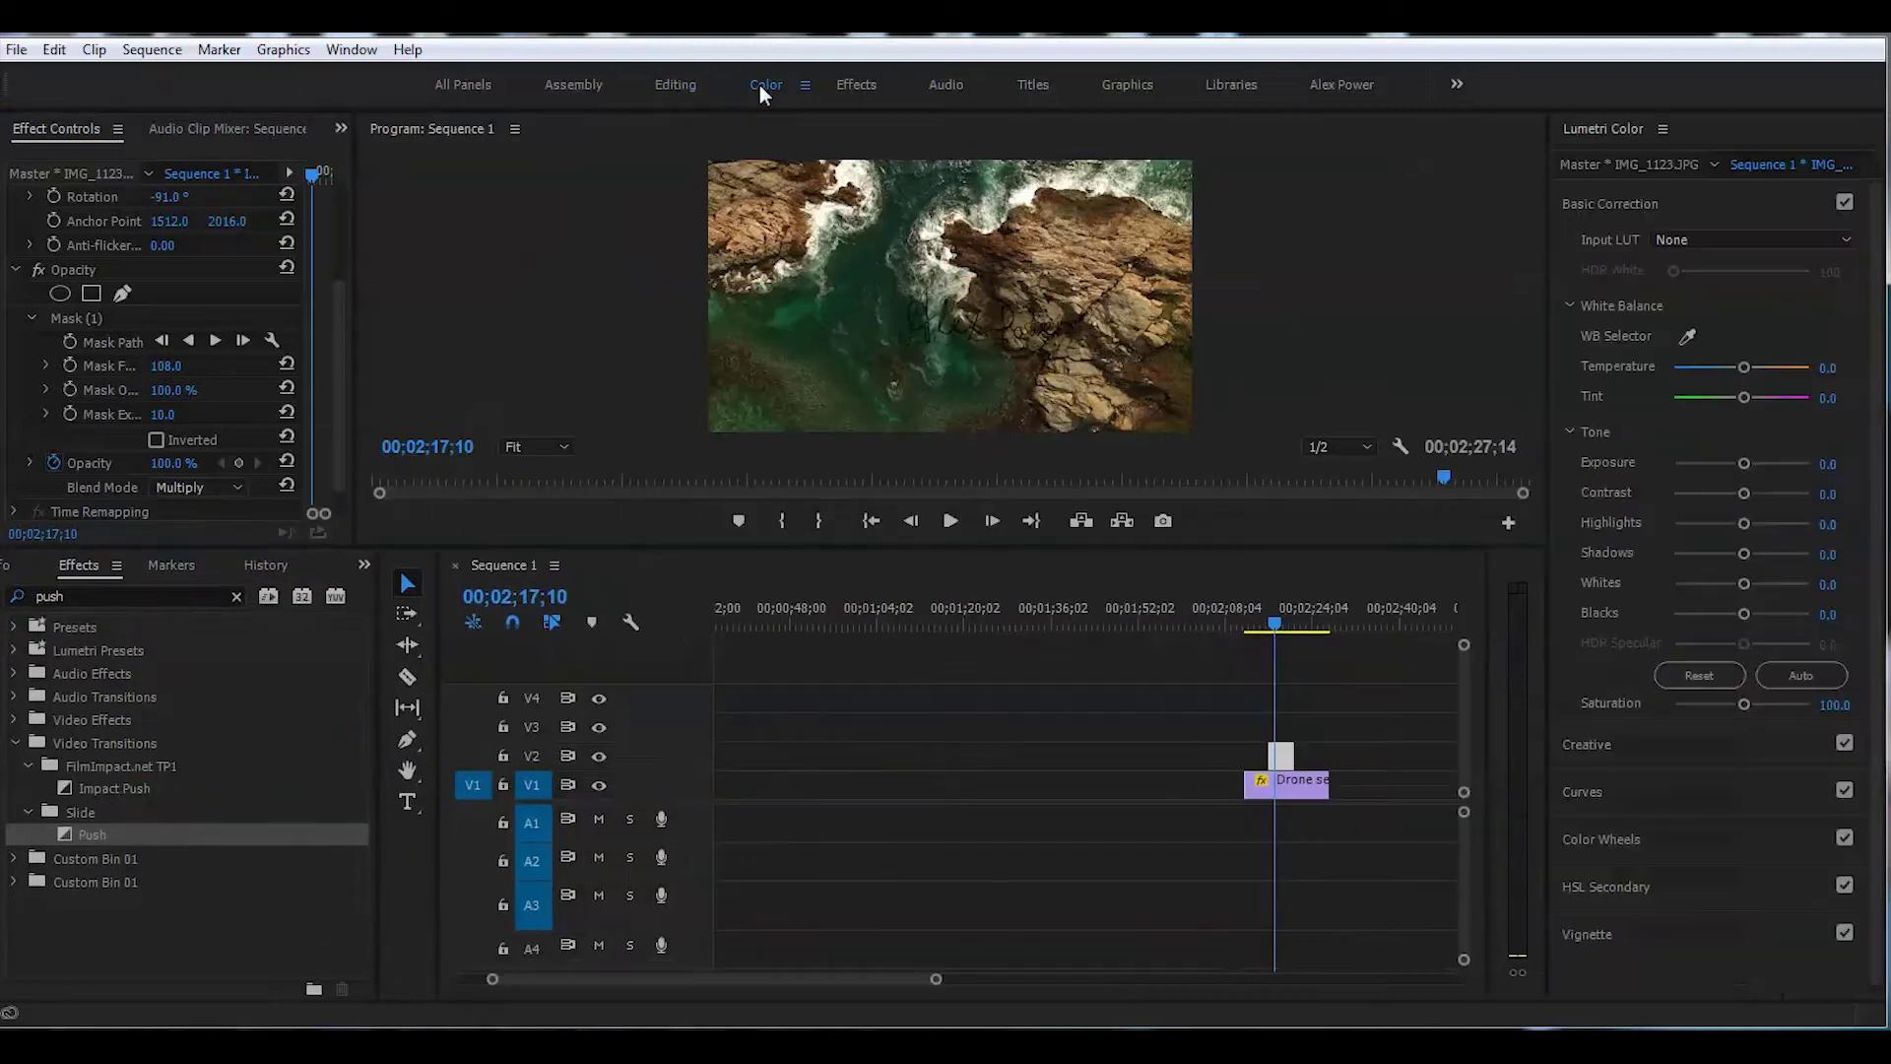
left_click_drag(1743, 465, 1753, 466)
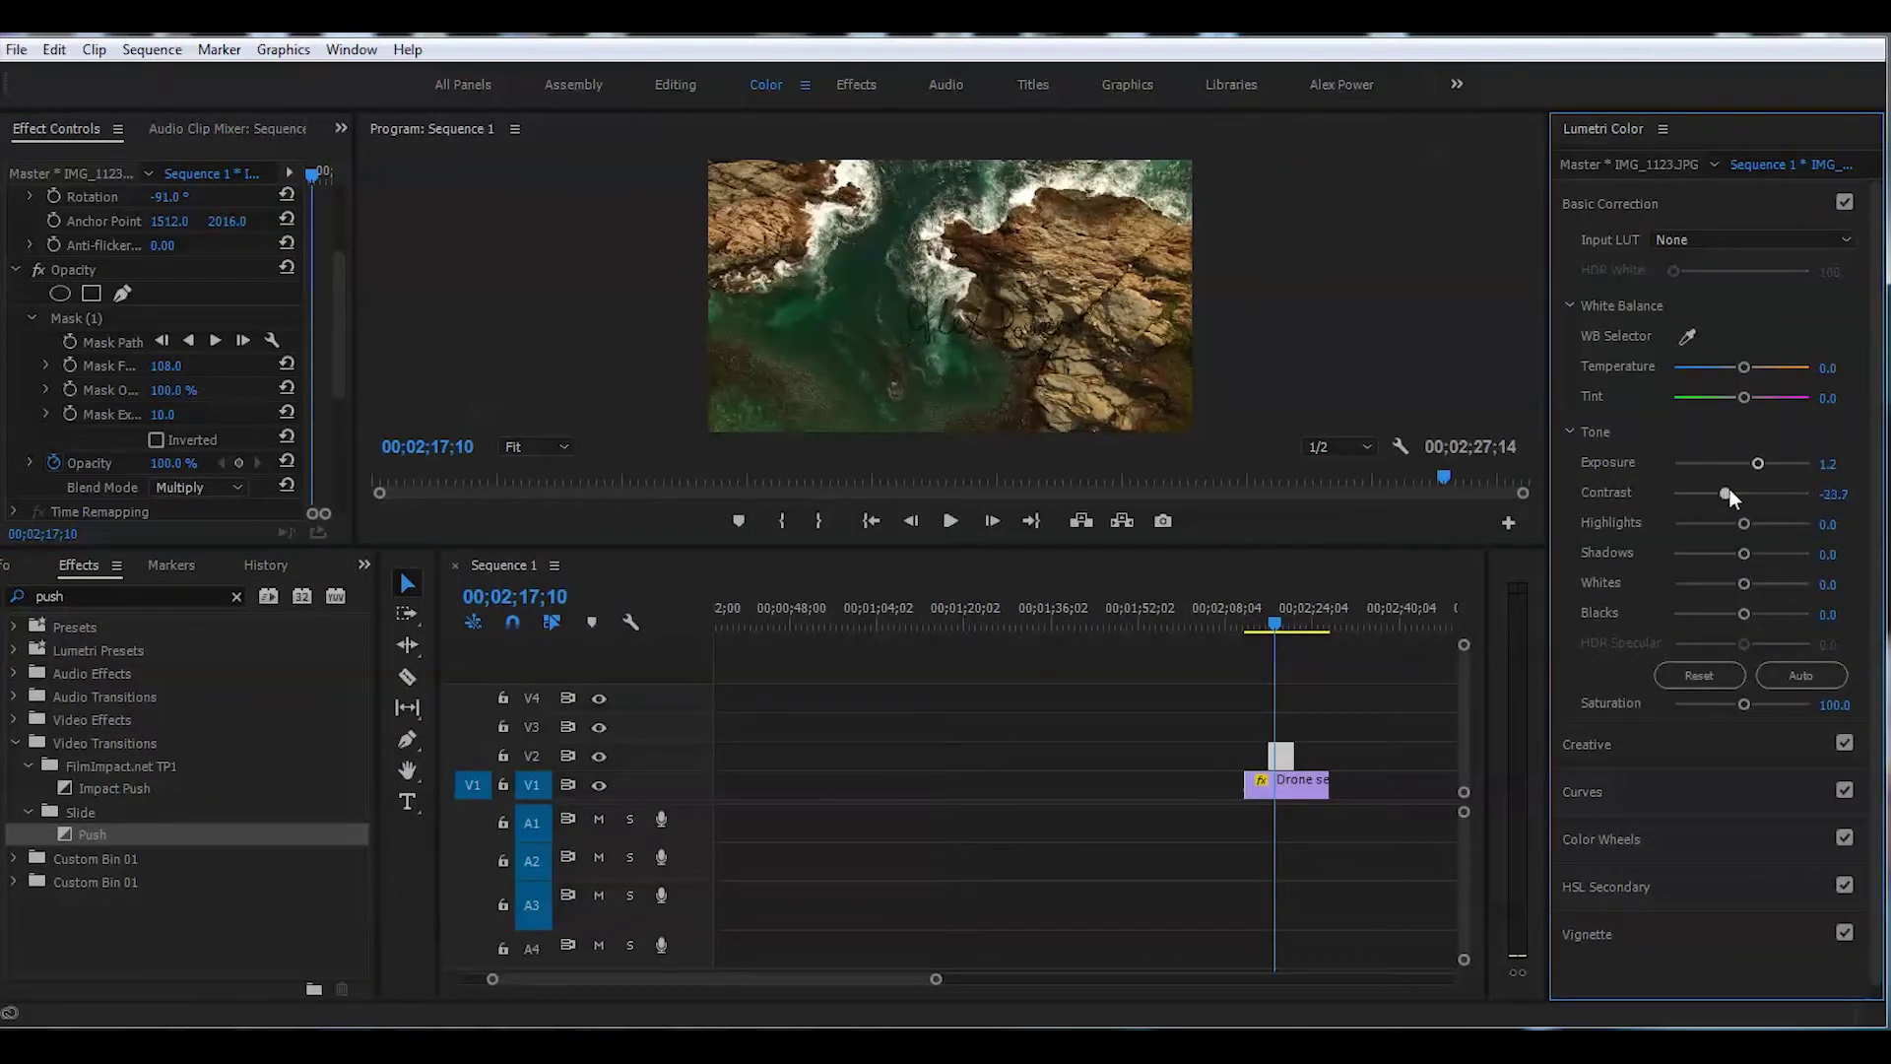
left_click_drag(1744, 492, 1752, 526)
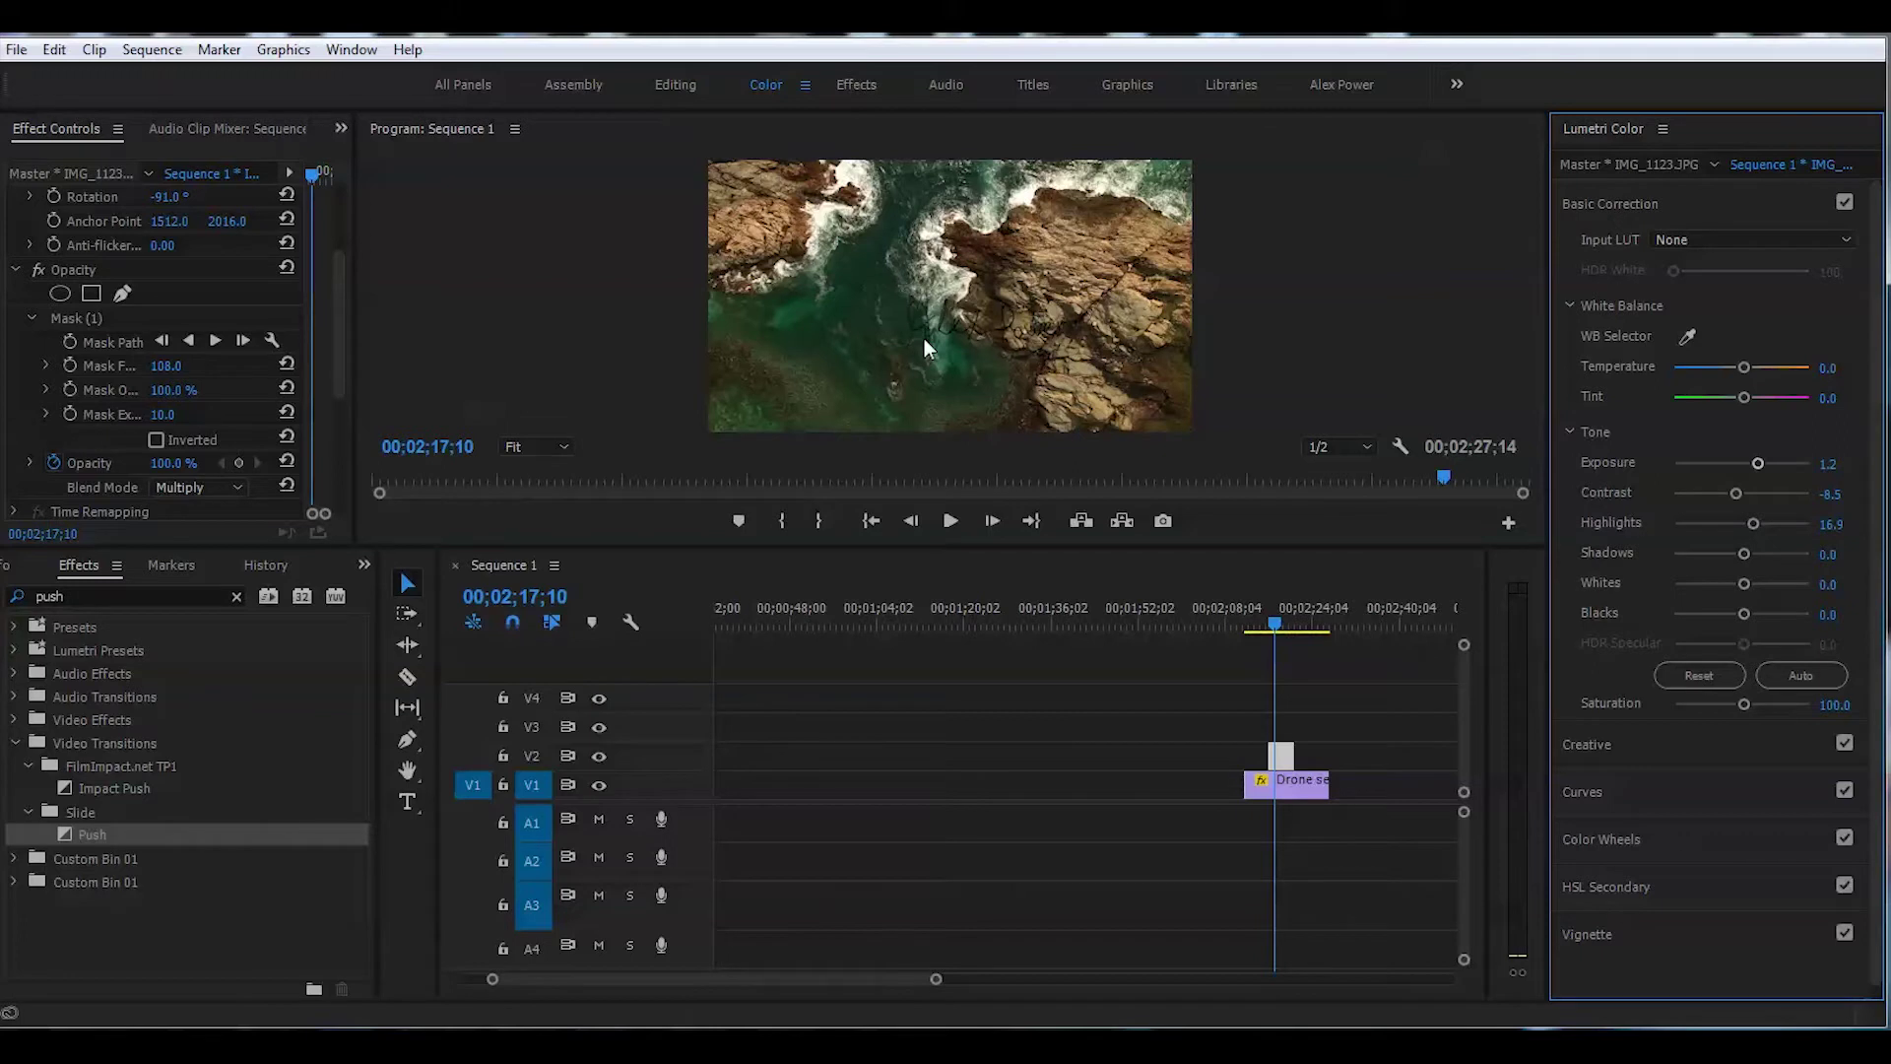
key("alt+shift+5")
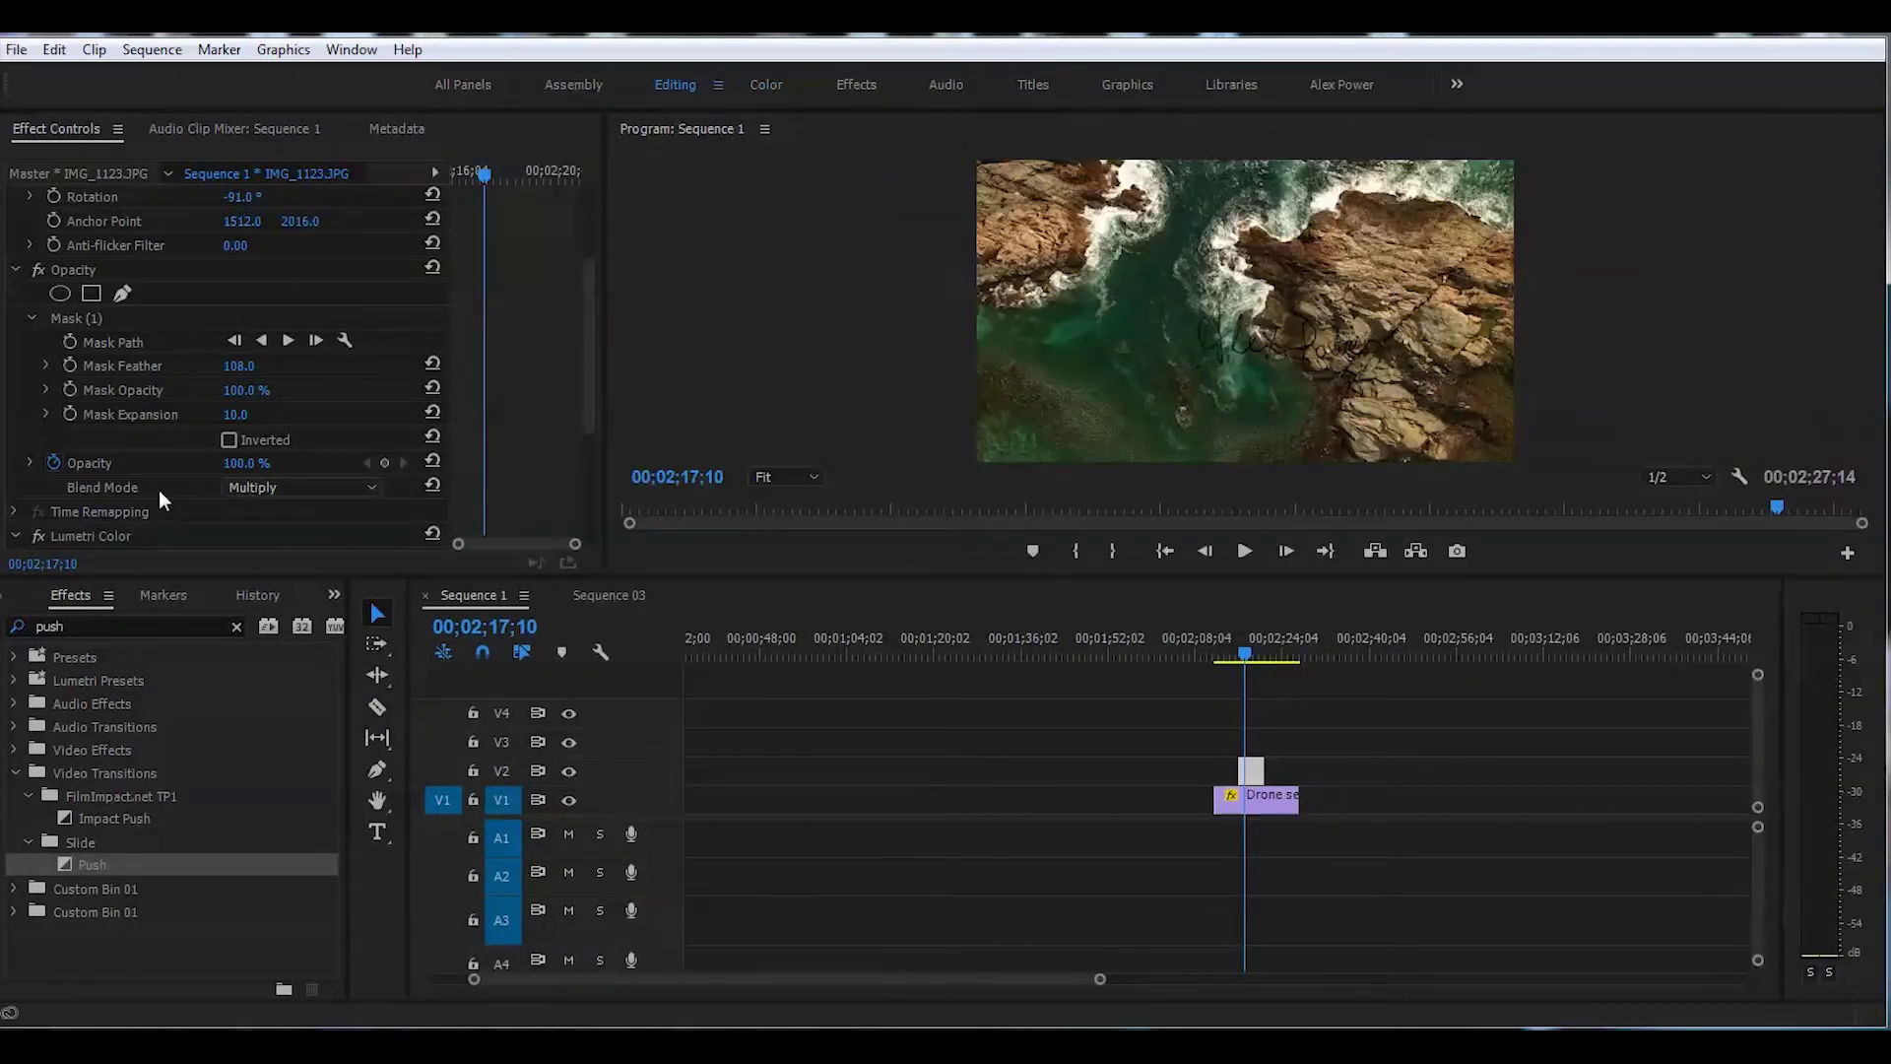
- Set the signature photo's blend mode to Screen and invert its RGB curve
left_click(373, 491)
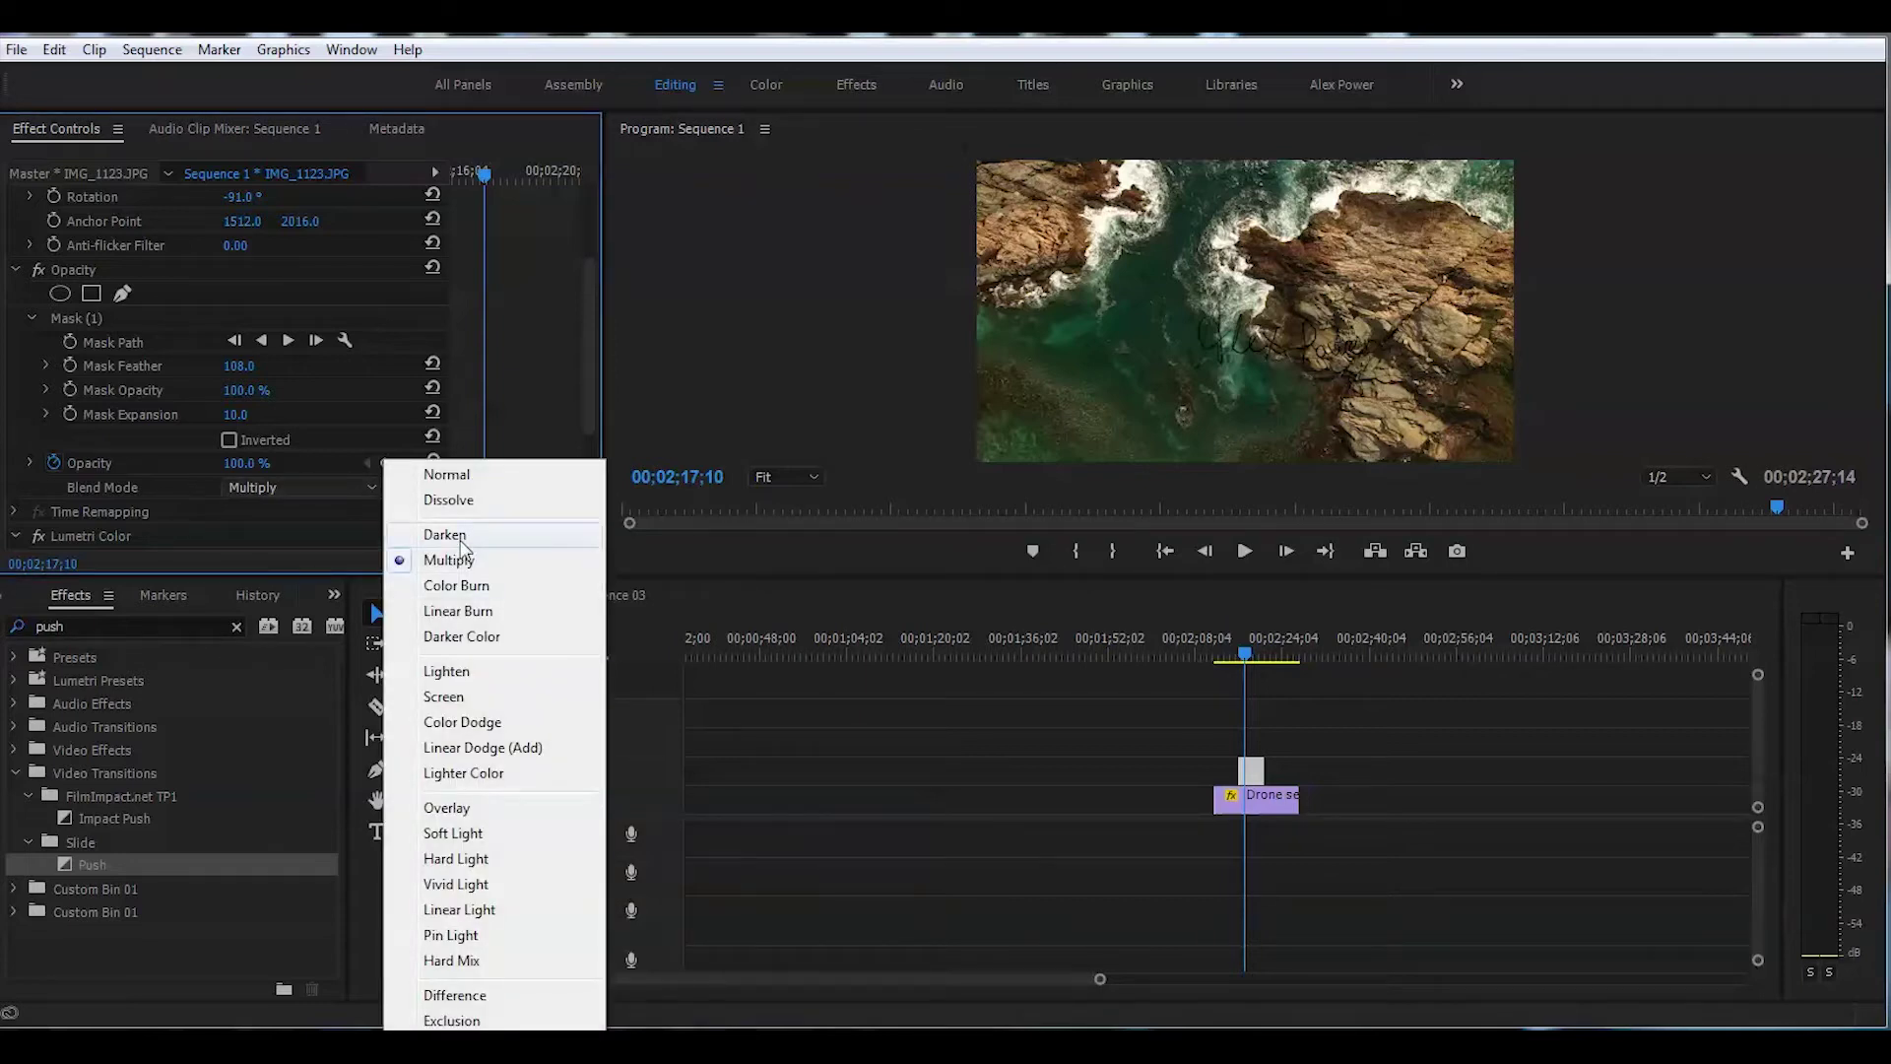
left_click(453, 699)
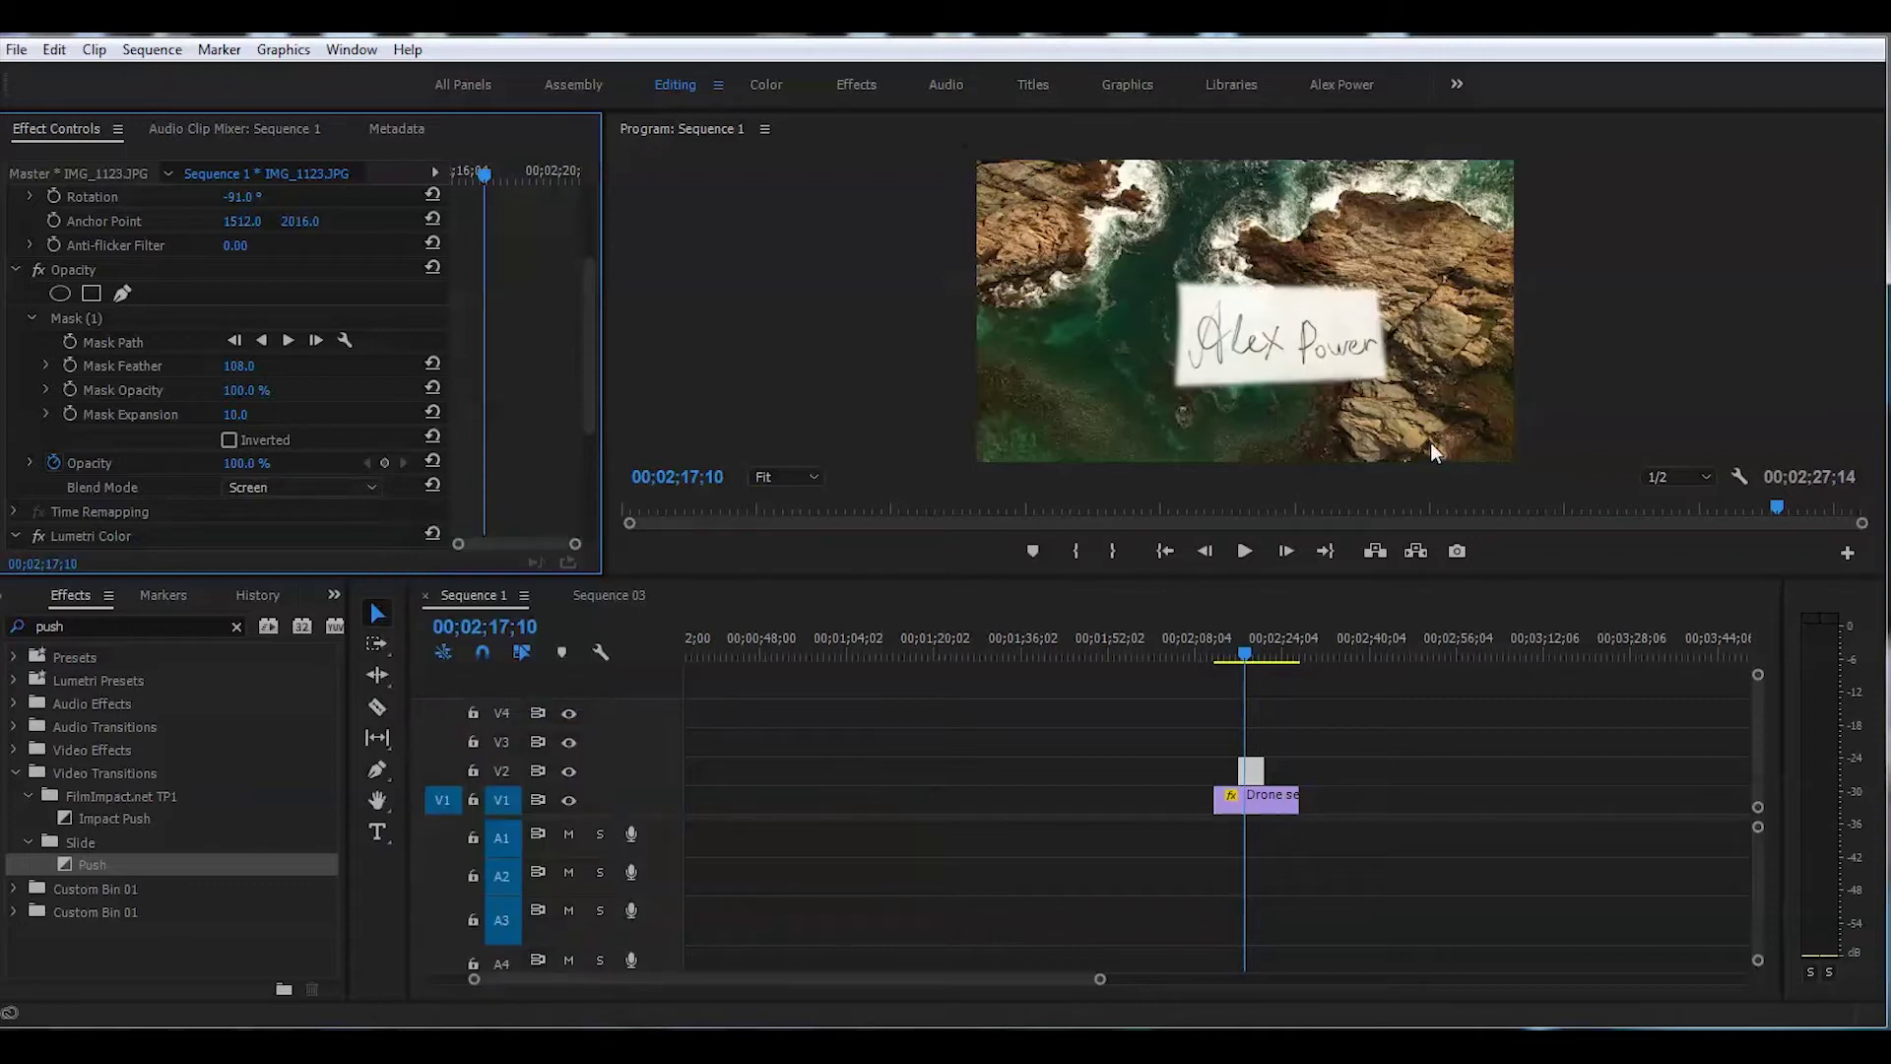
key("alt+shift+4")
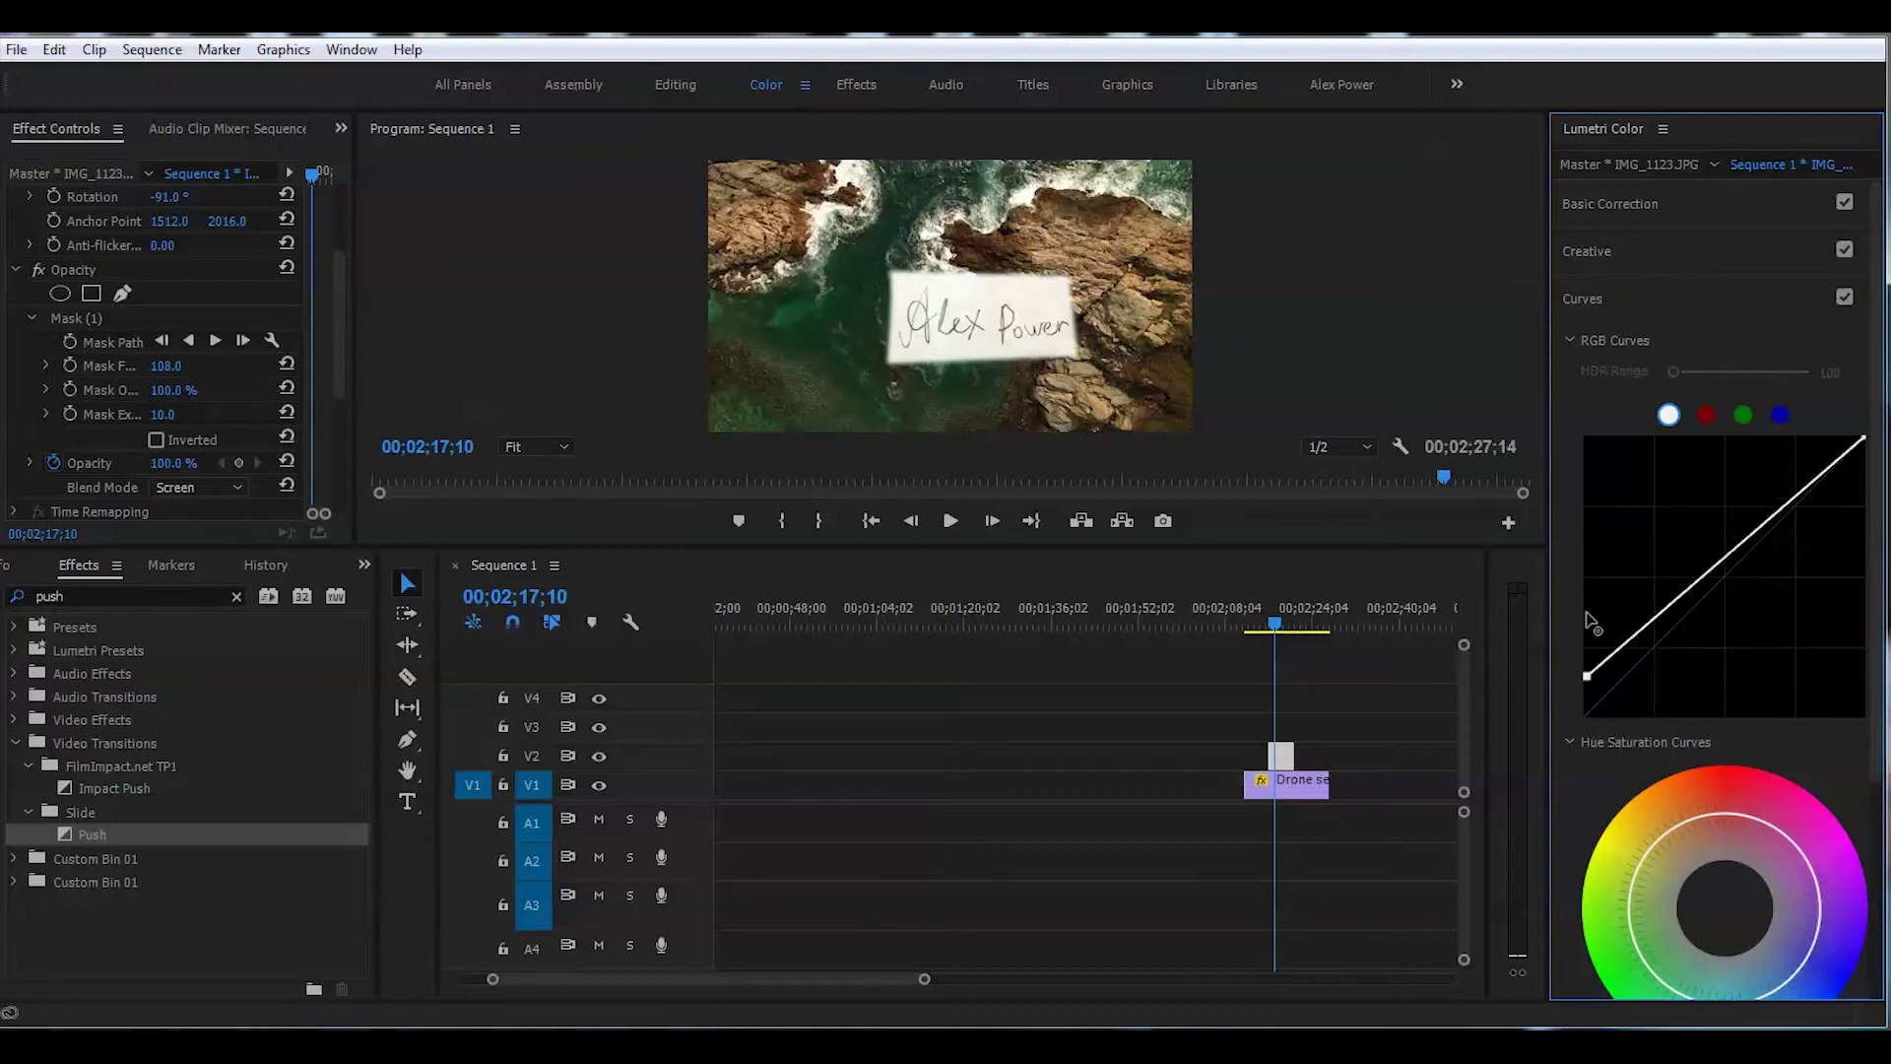
left_click_drag(1588, 721, 1589, 437)
left_click_drag(1860, 440, 1862, 718)
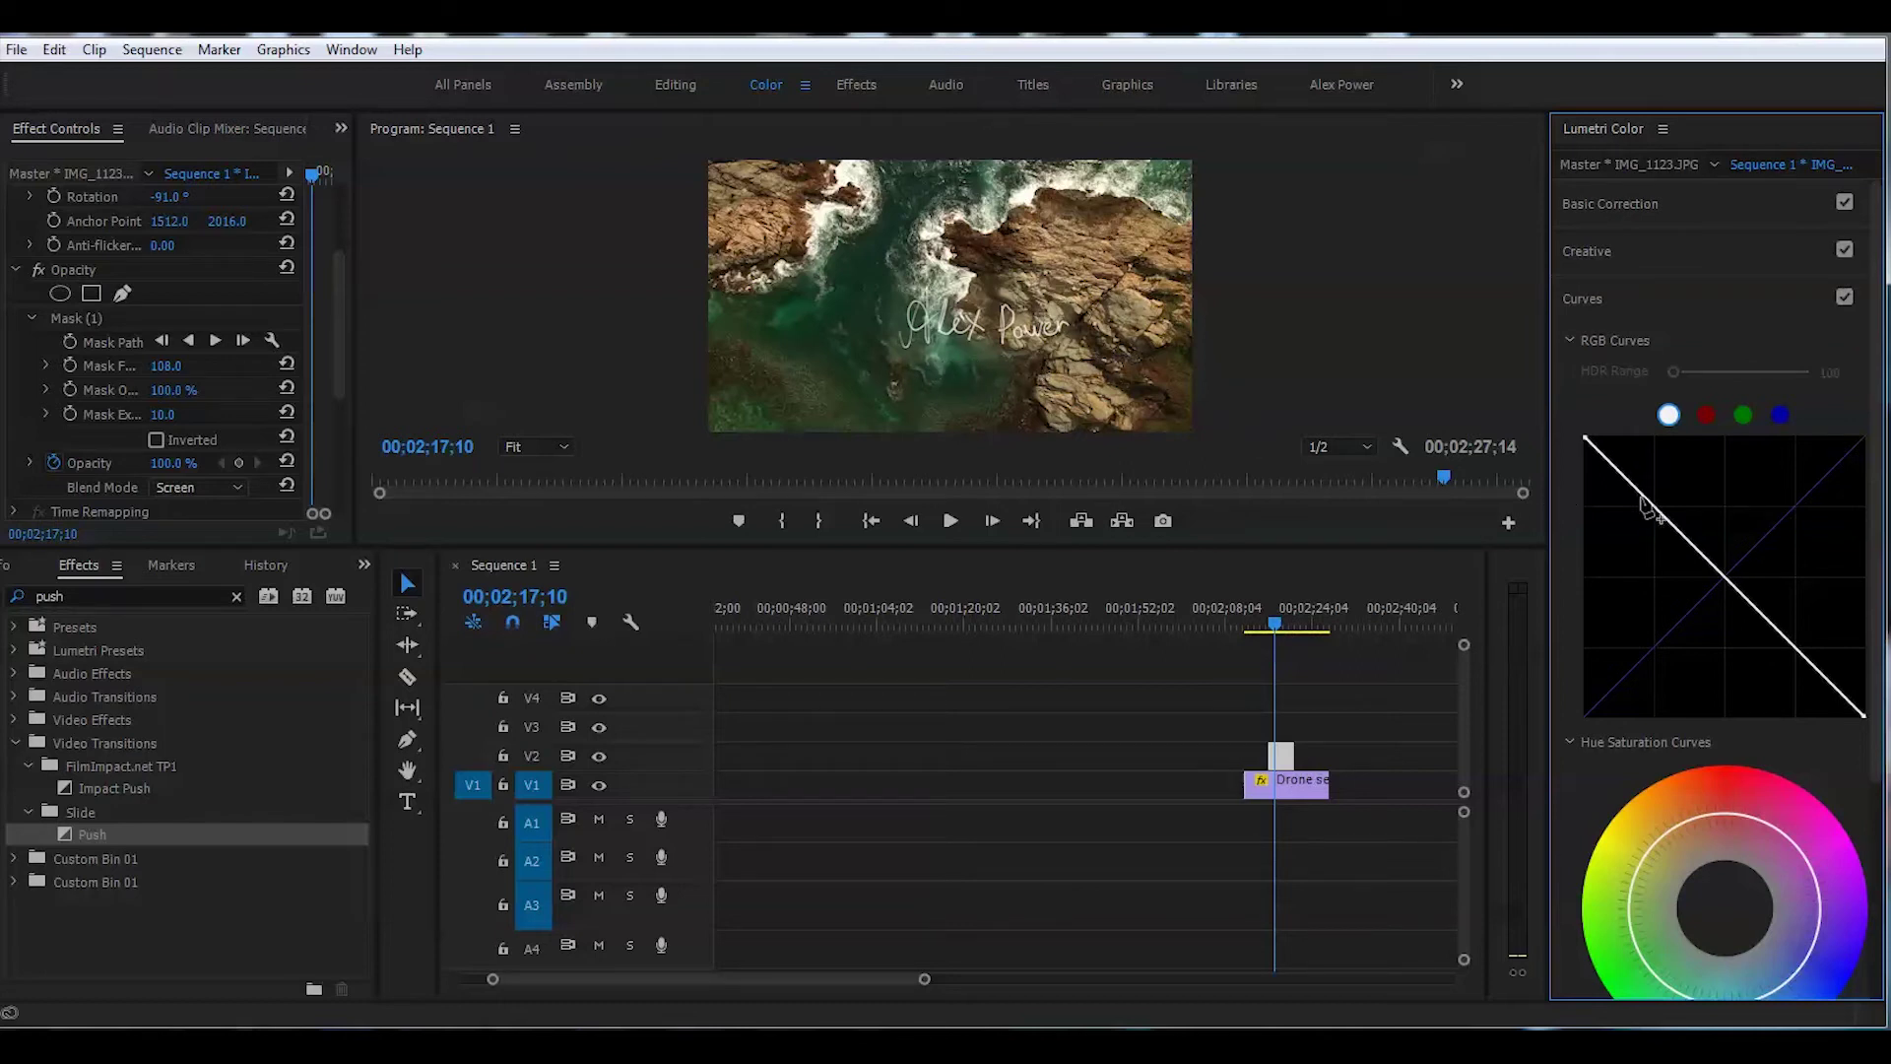
- Add two curve points forming an S-curve that brightens the white handwriting
mouse_move(1650, 511)
left_mouse_down()
mouse_move(1643, 491)
mouse_move(1621, 499)
left_mouse_up()
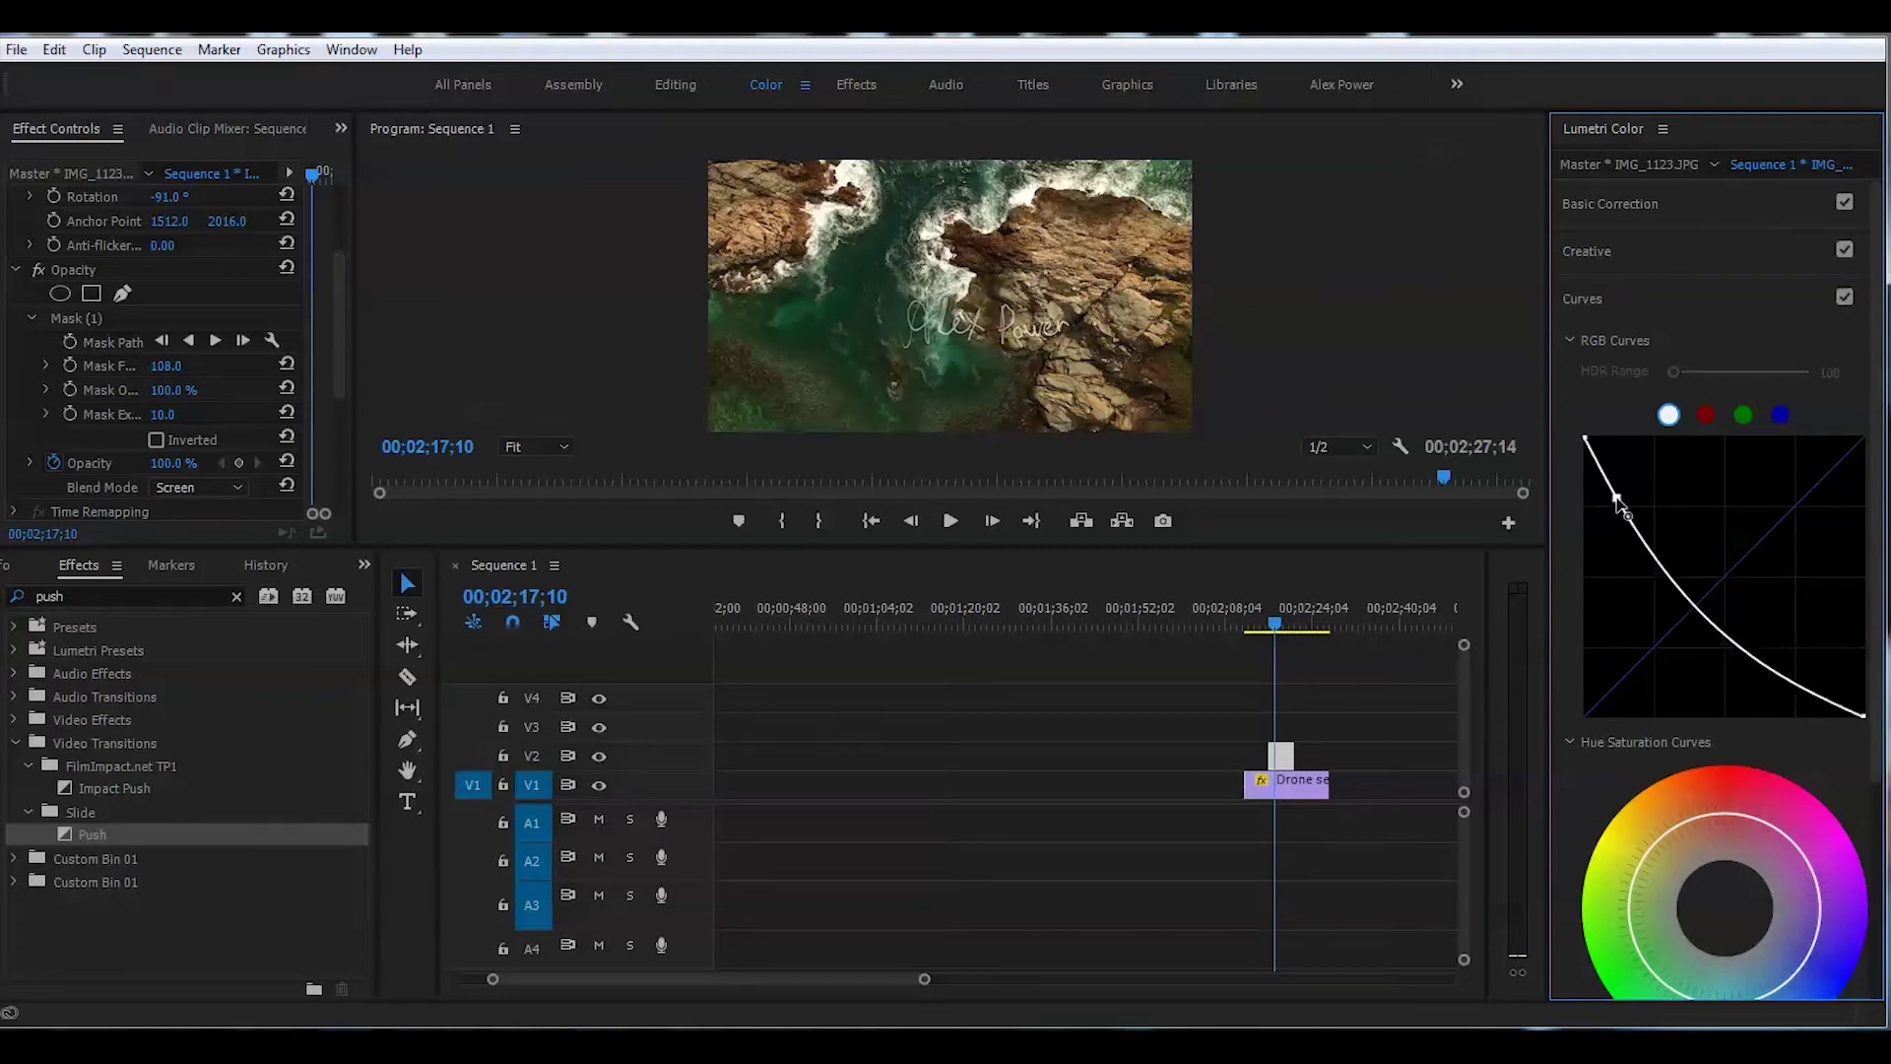
left_click_drag(1772, 696, 1737, 690)
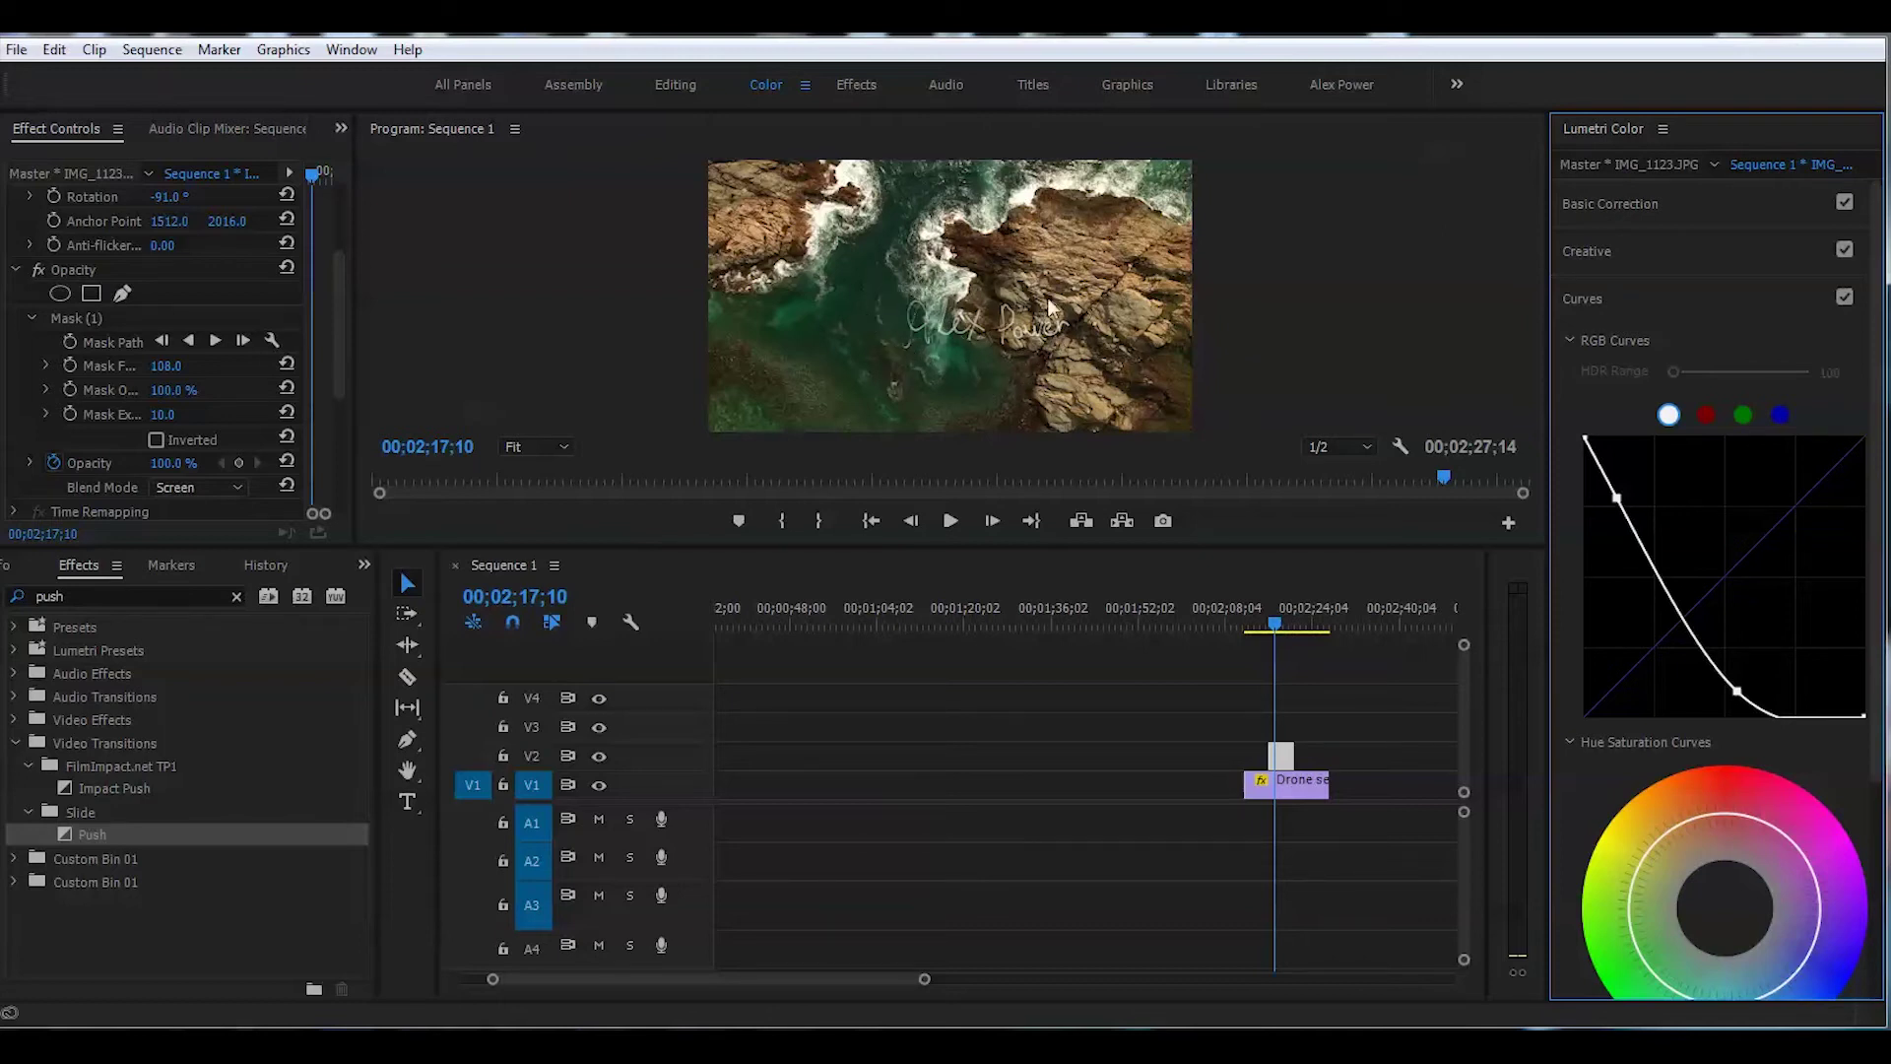
left_click_drag(1616, 499, 1685, 462)
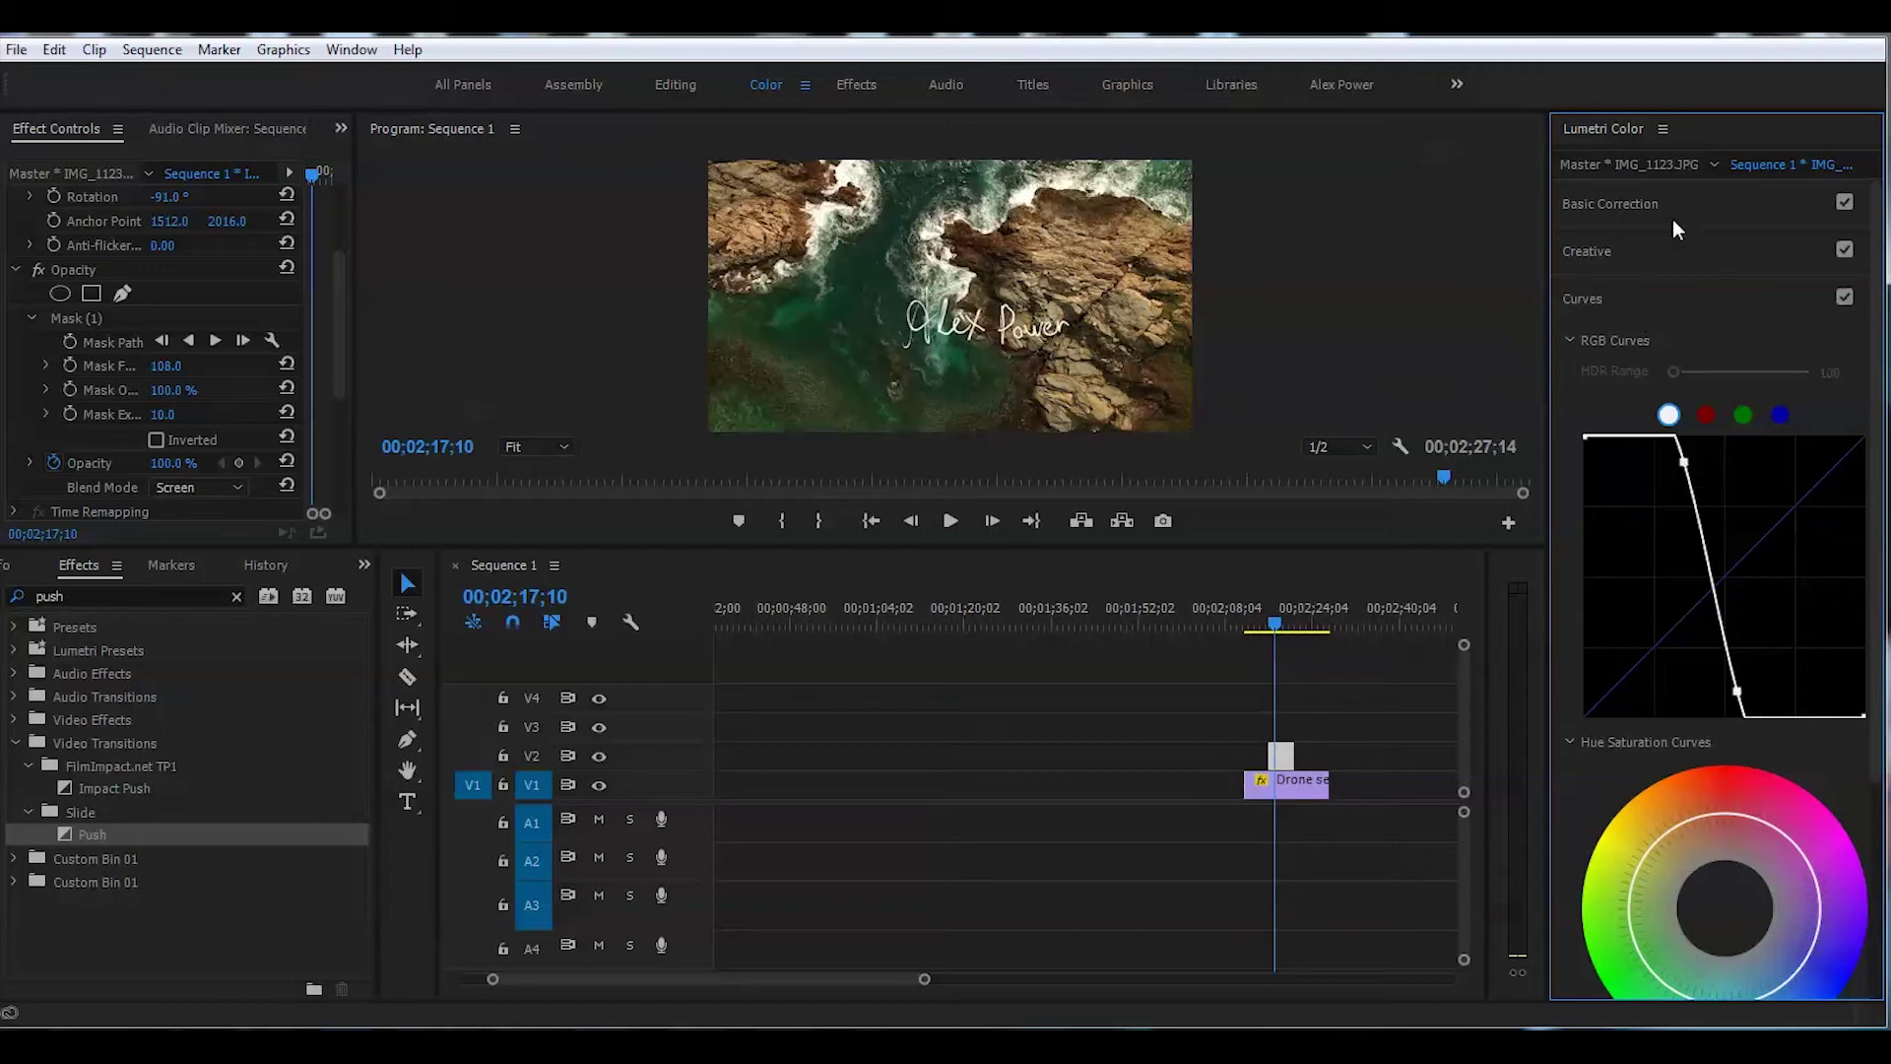
left_click(1645, 208)
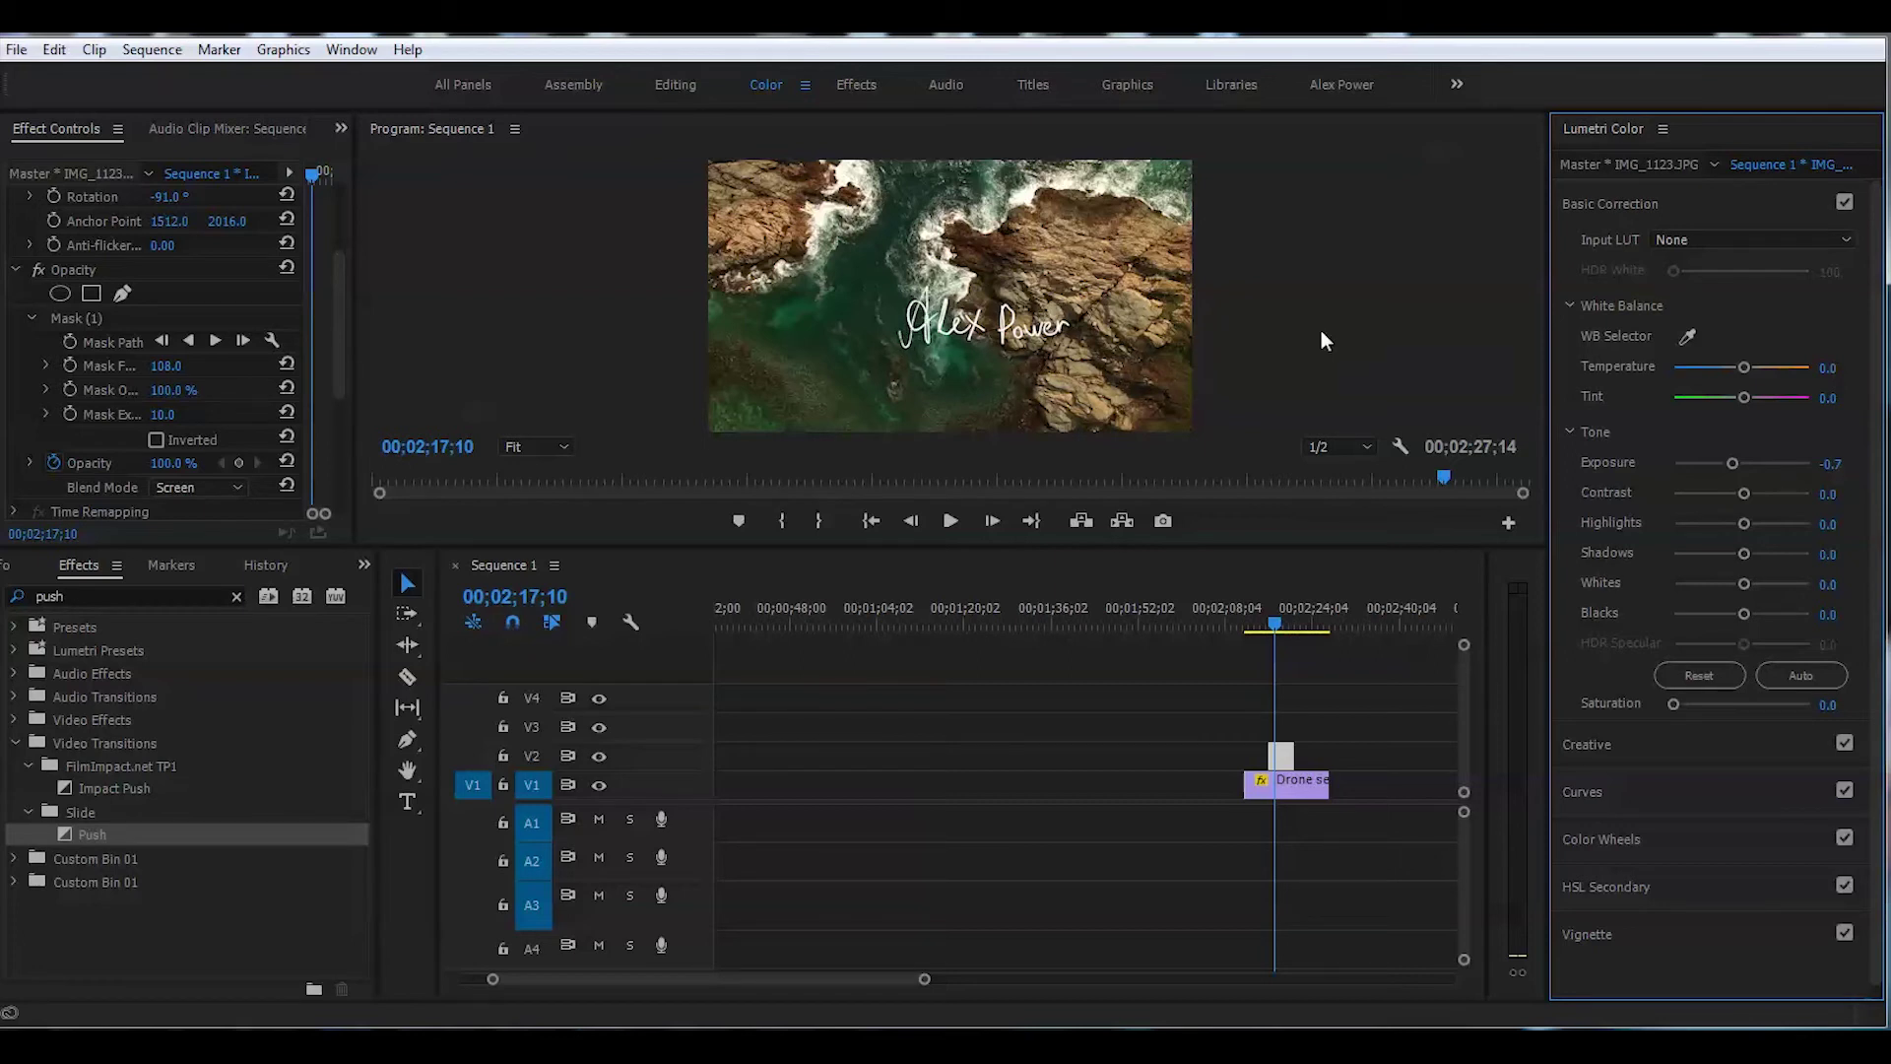
- Extend the V2 signature clip's start about two seconds earlier, to roughly 11 seconds long
key("alt+shift+5")
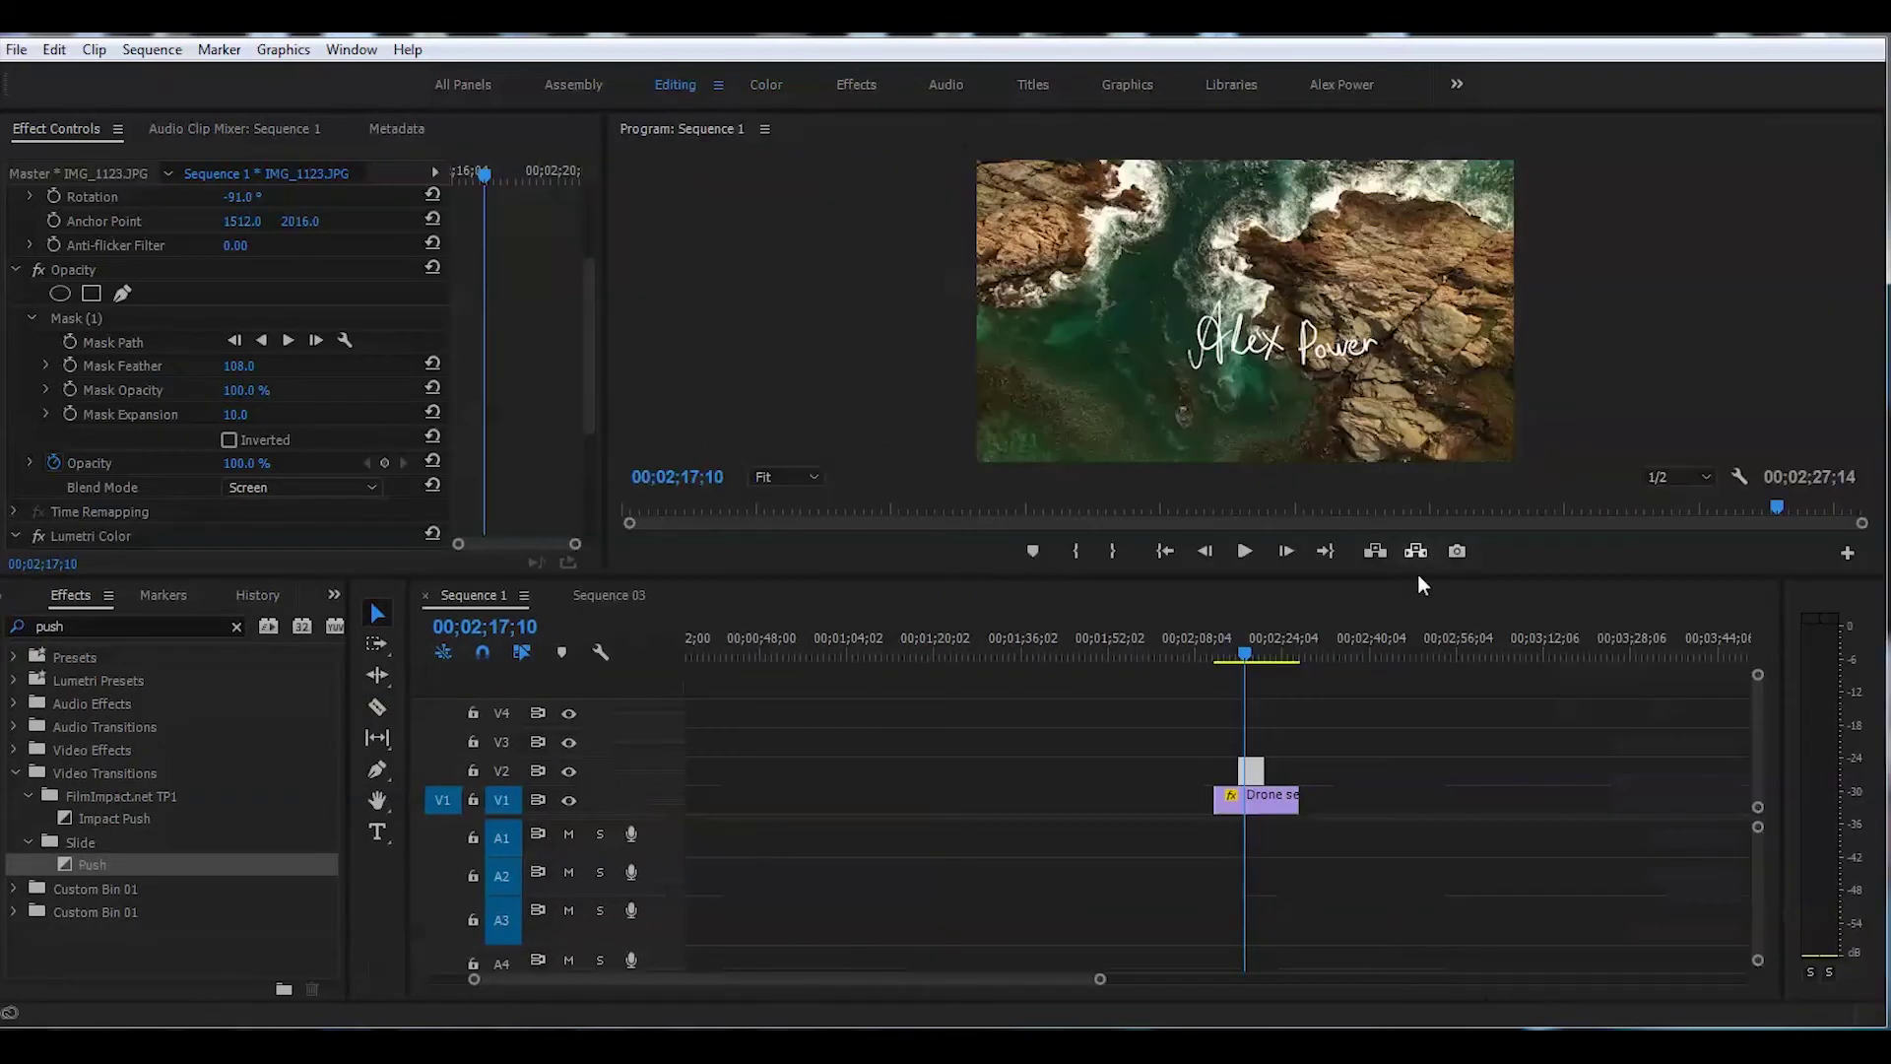
left_click(1255, 769)
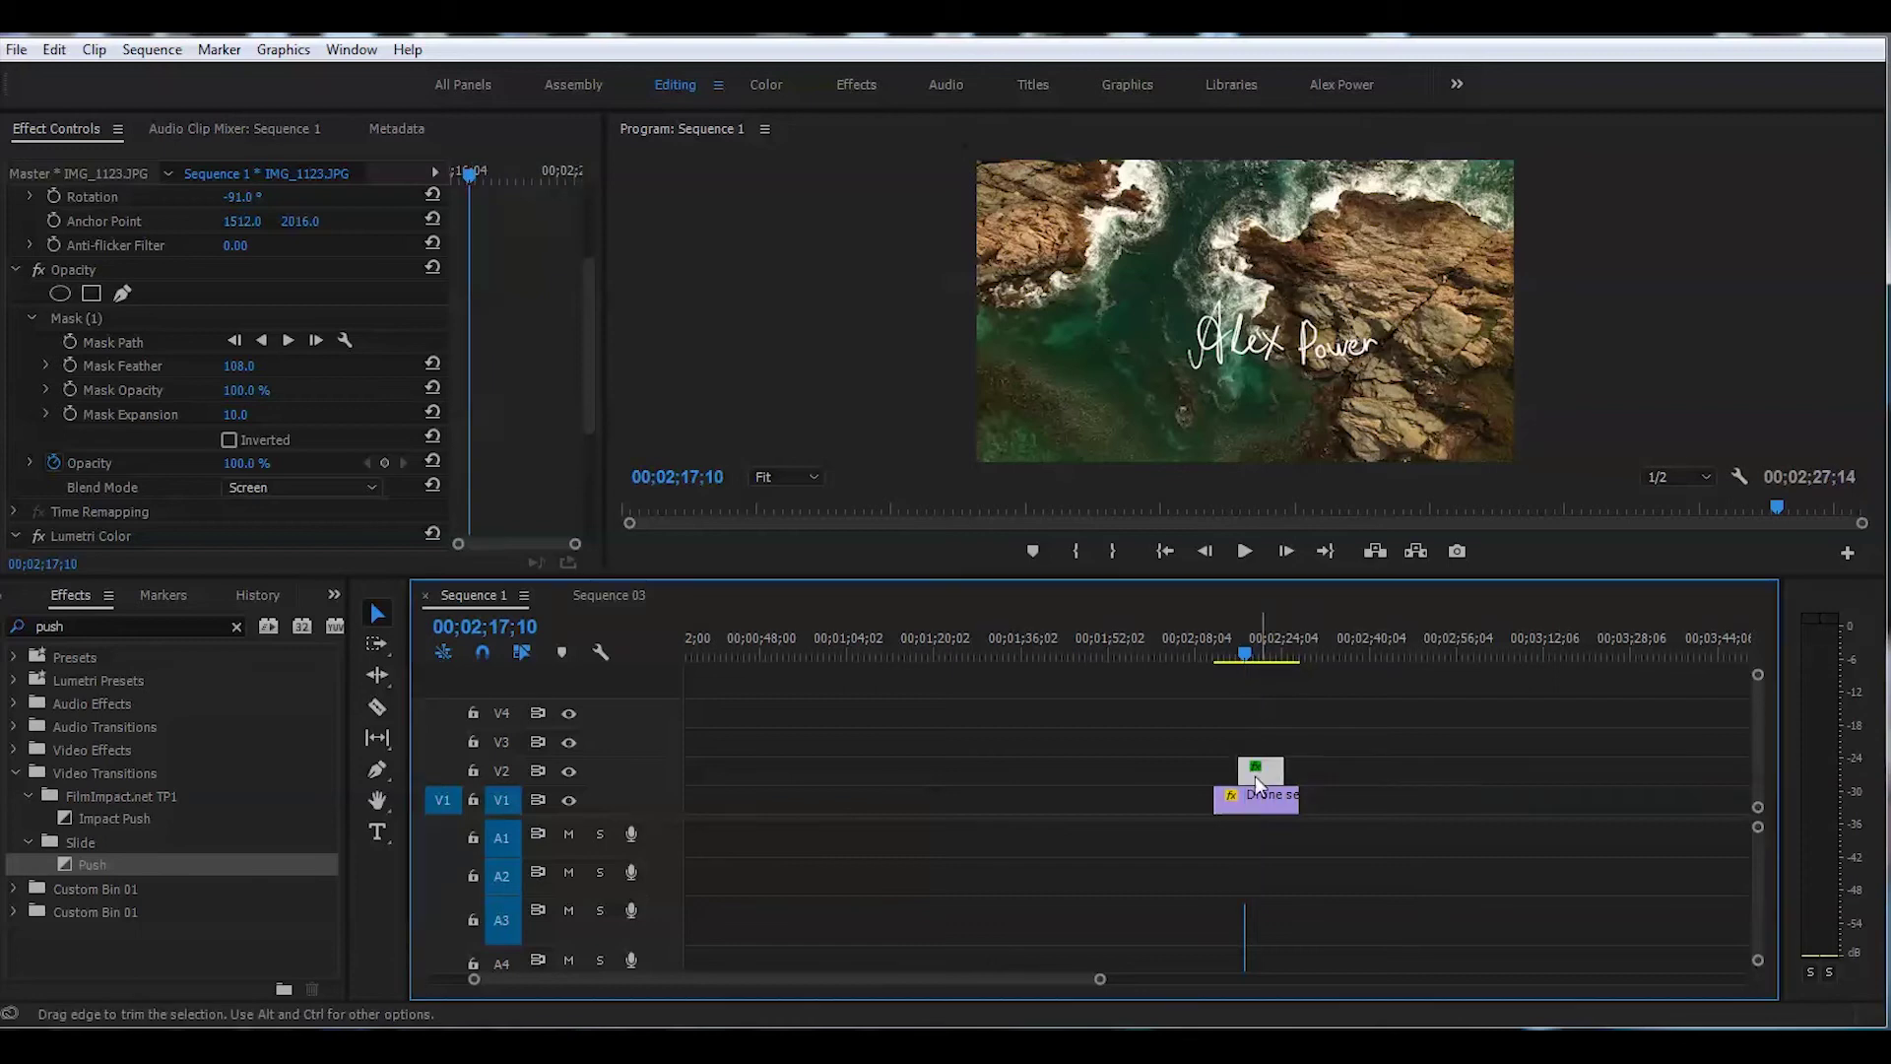
left_click_drag(1236, 771, 1226, 769)
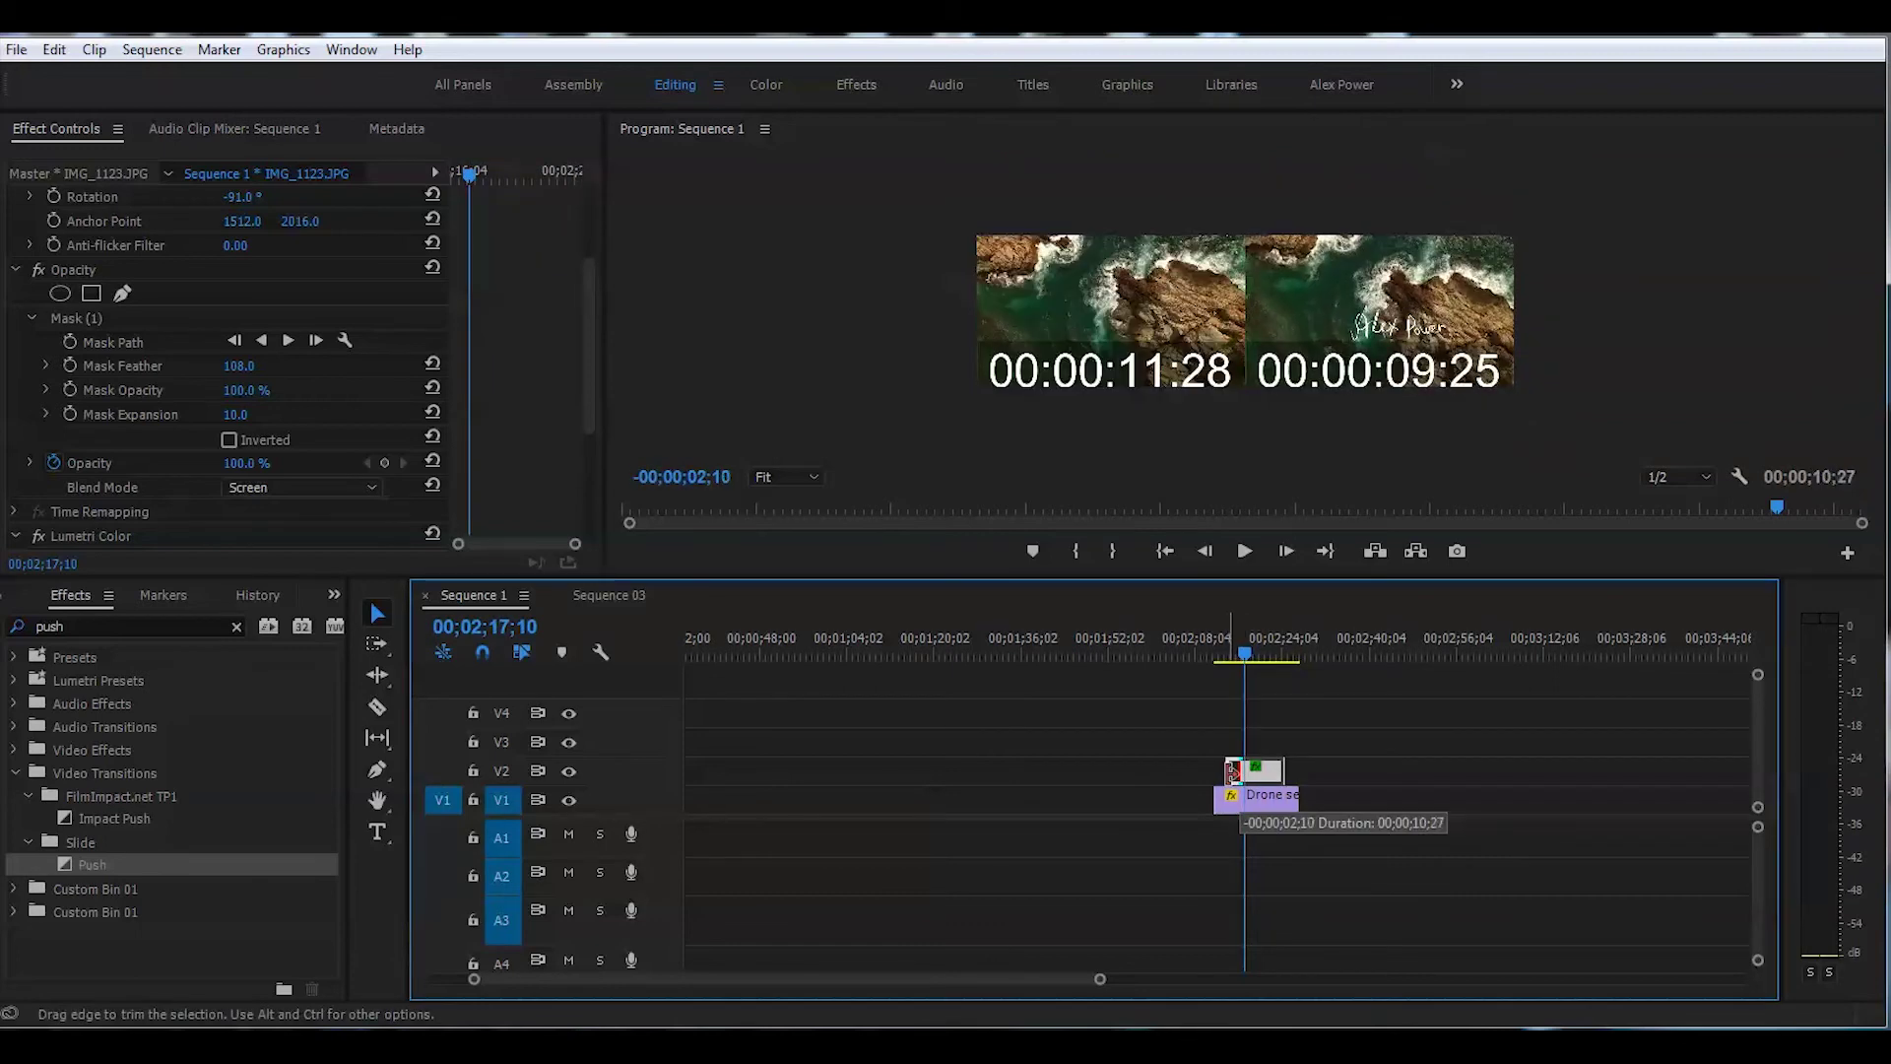
left_click_drag(1238, 770, 1230, 770)
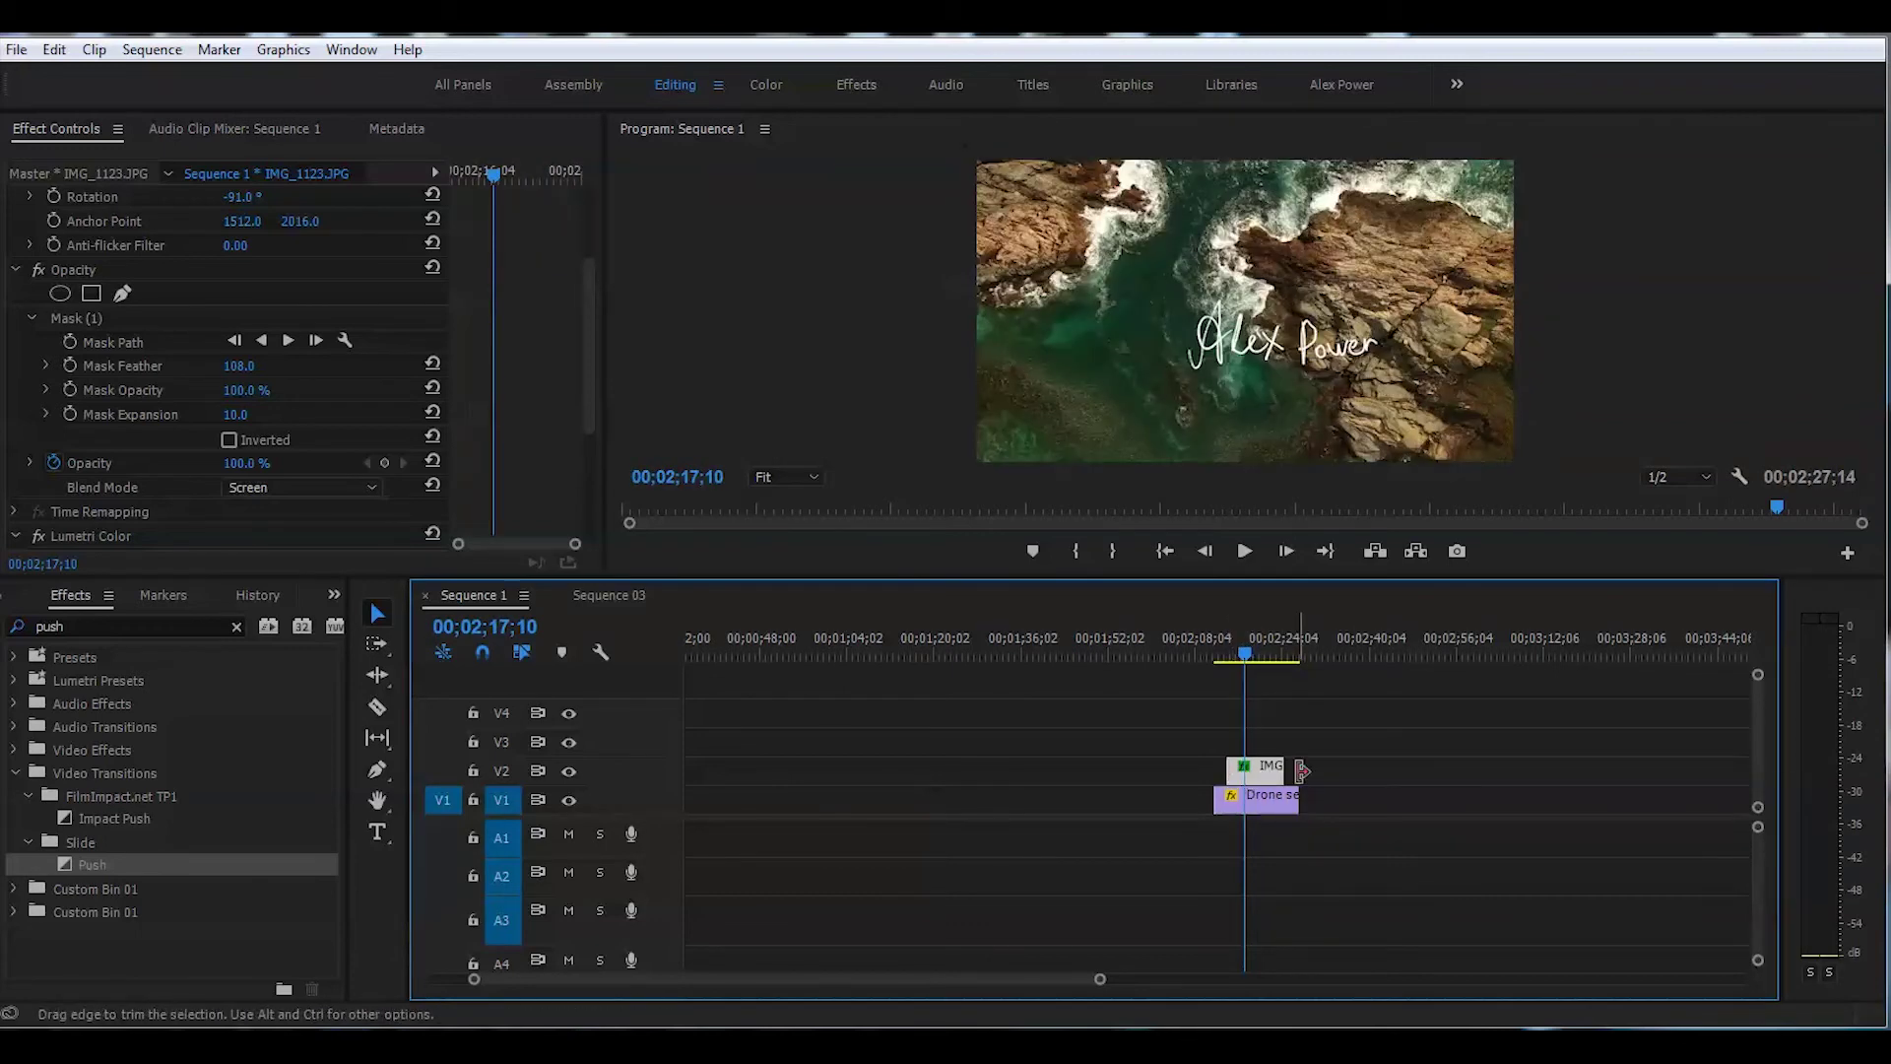
left_click(917, 884)
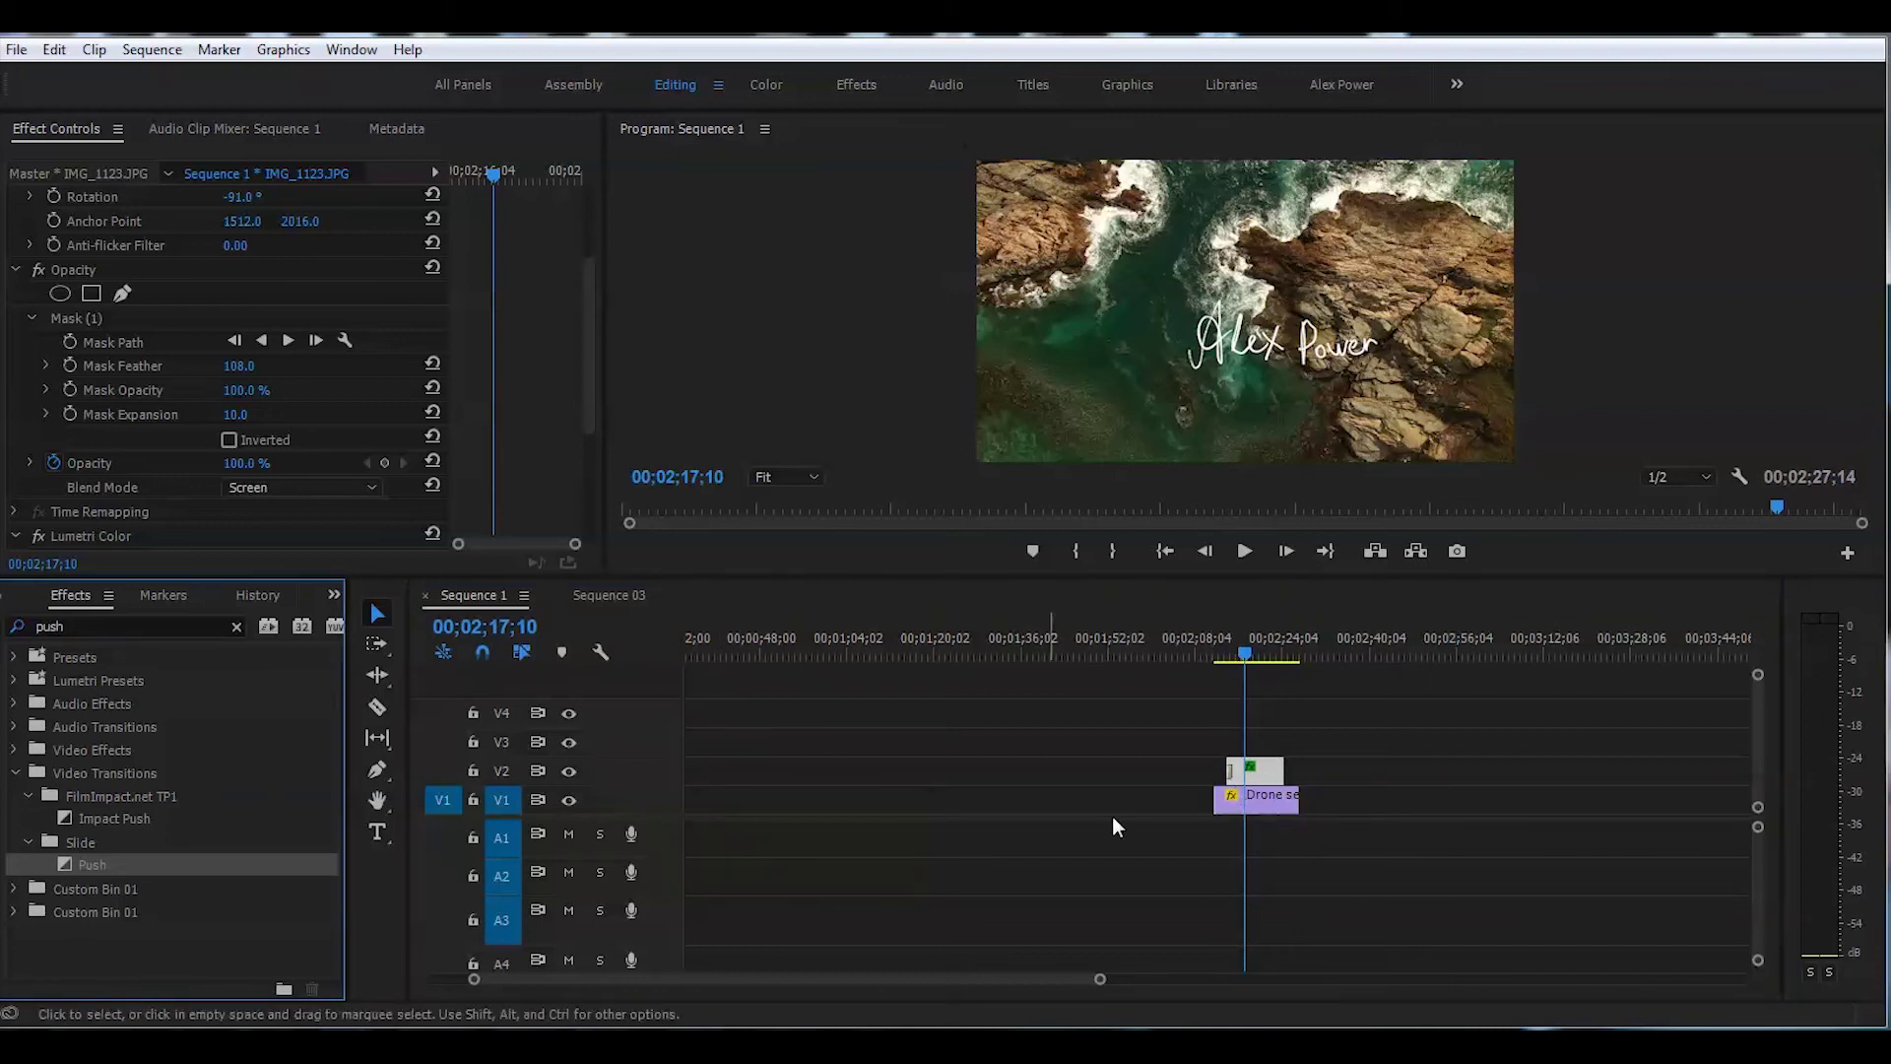